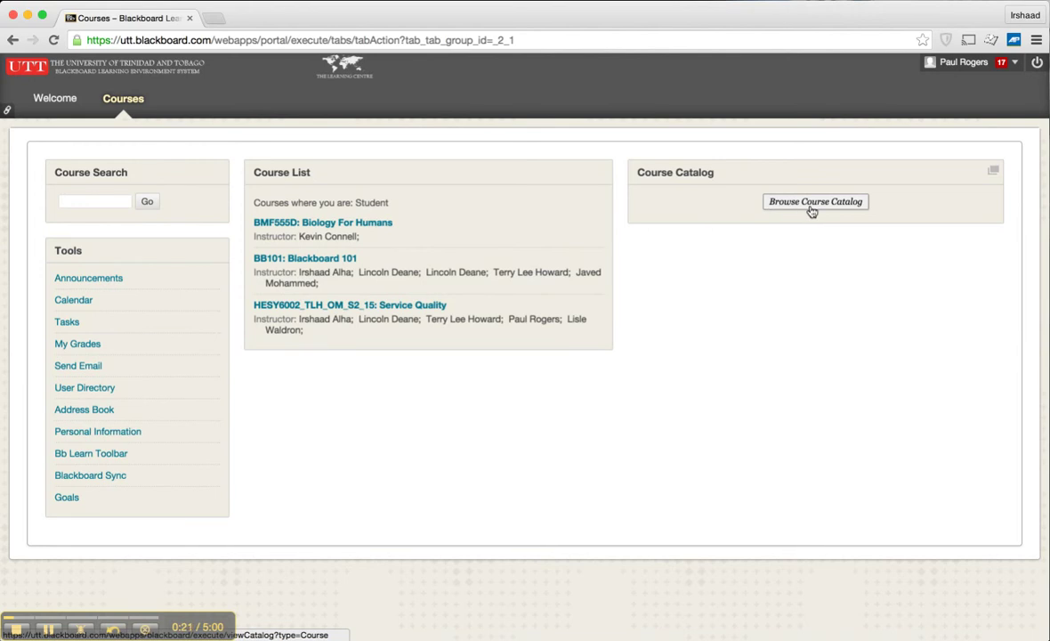
# Step: Search the course catalog for courses whose name contains SafeAssign
pyautogui.click(812, 202)
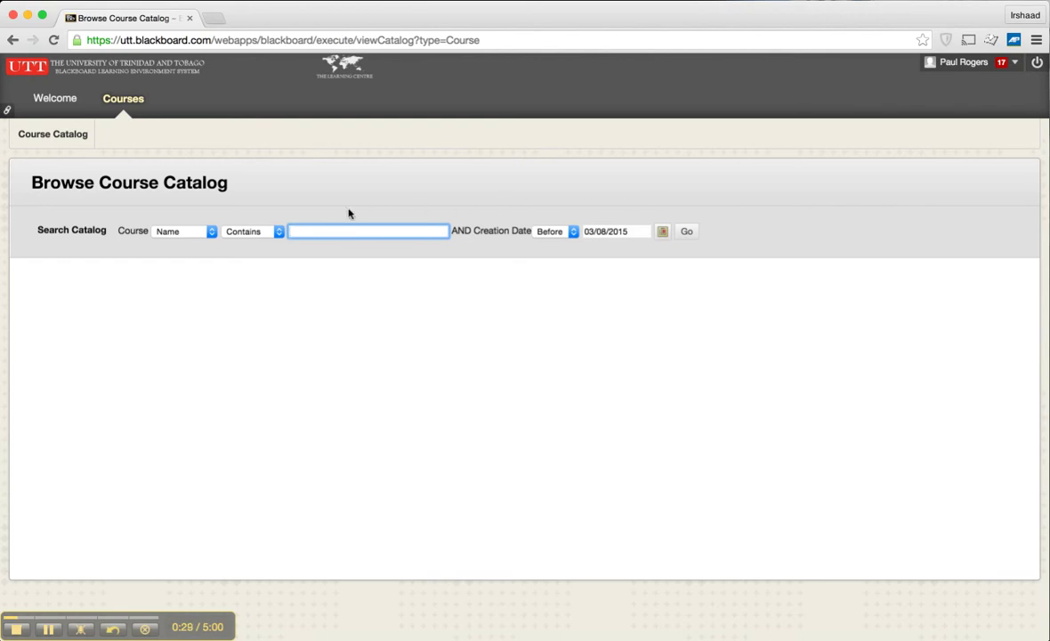
pyautogui.click(214, 232)
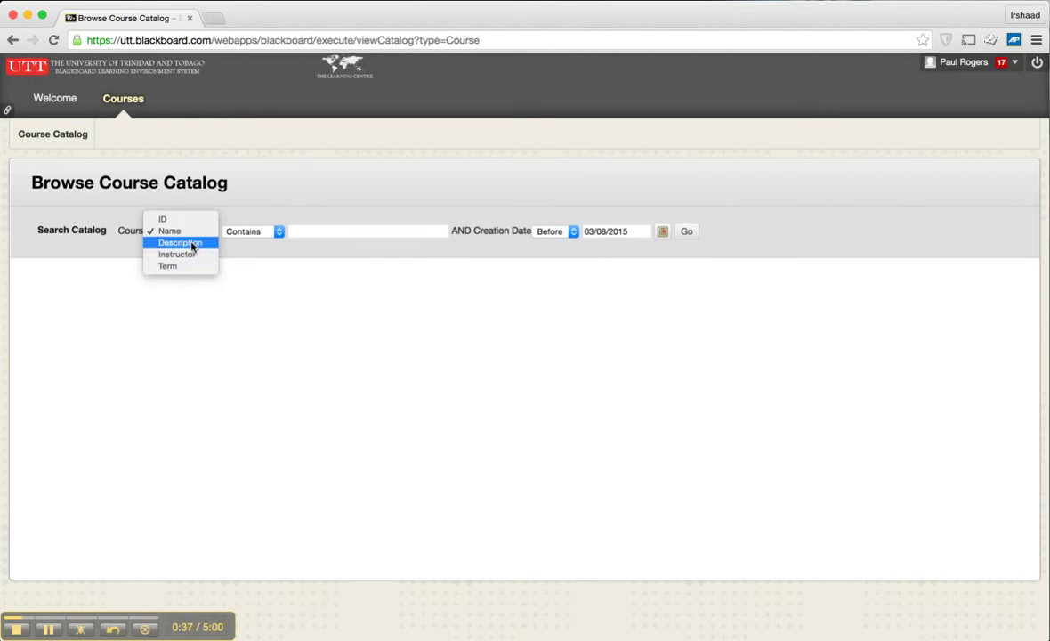
pyautogui.click(190, 231)
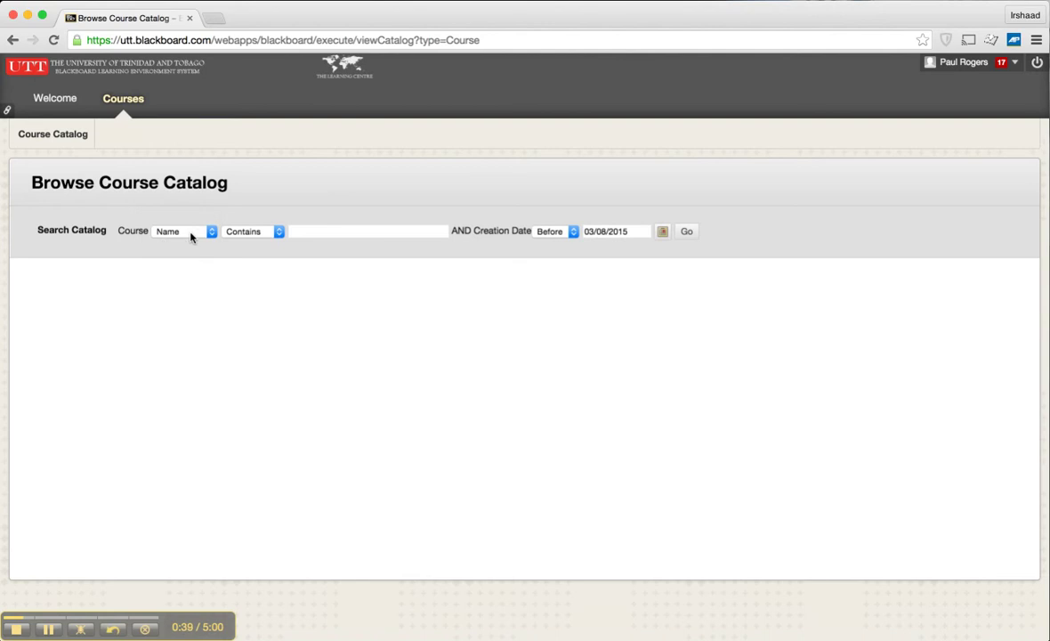
pyautogui.click(299, 232)
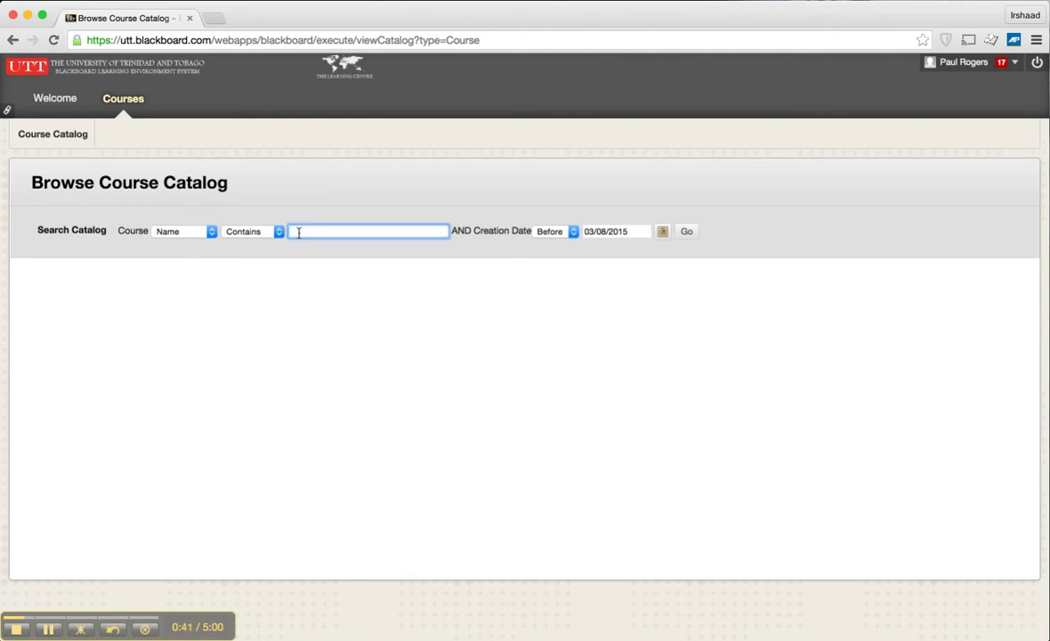
pyautogui.write('SafeAssign')
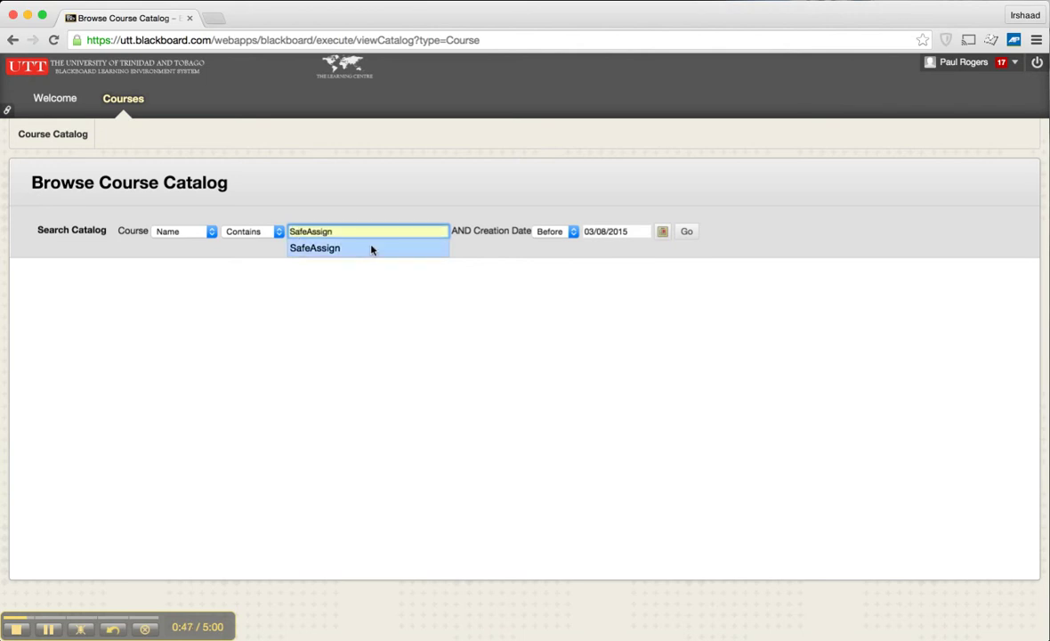
pyautogui.click(469, 247)
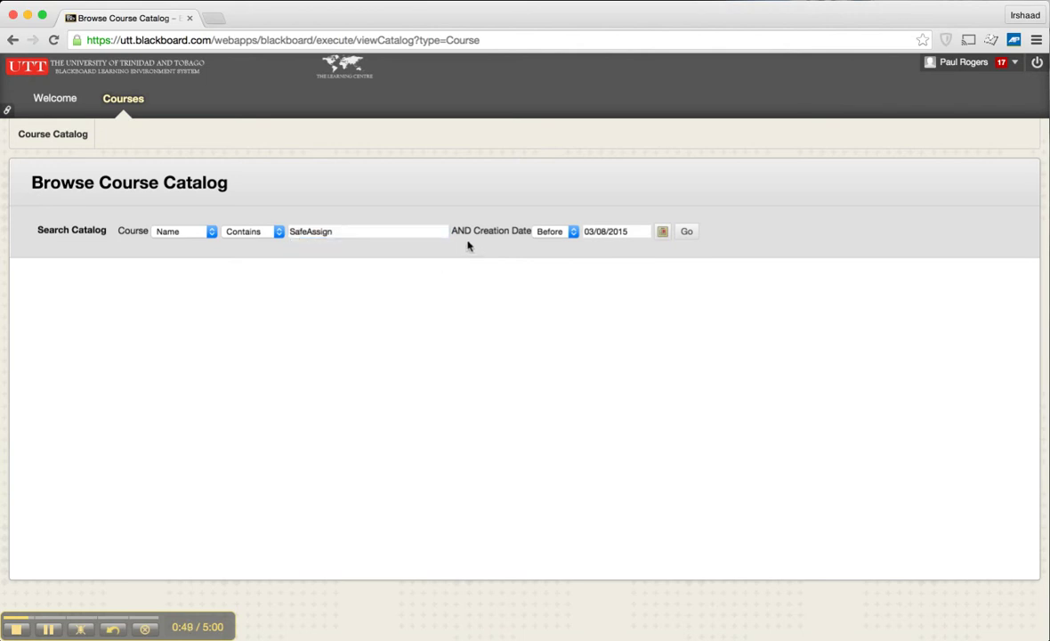
pyautogui.click(685, 232)
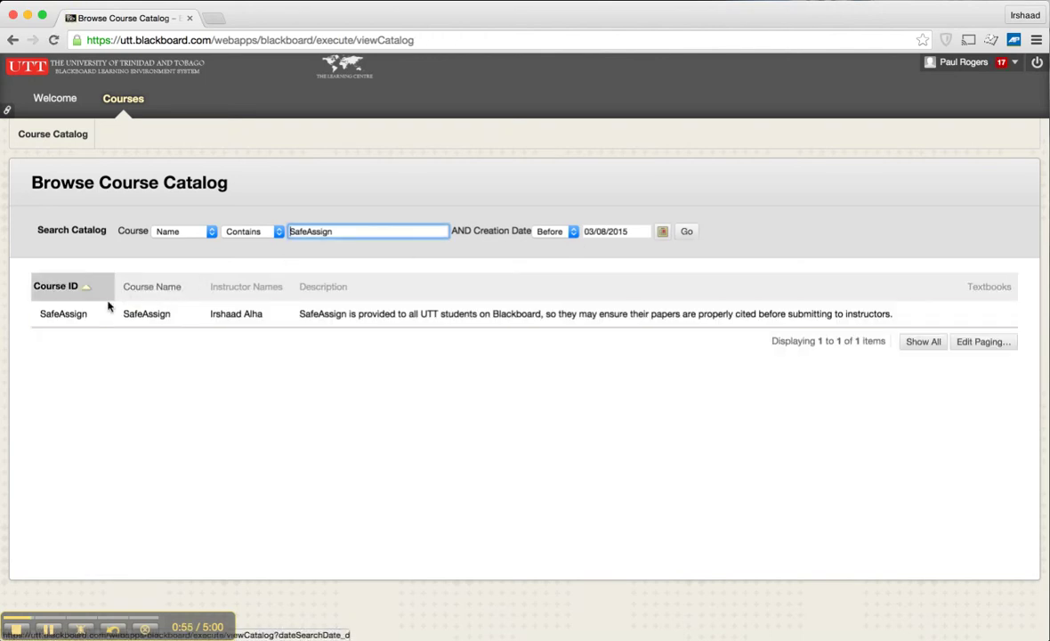
# Step: Enroll in the SafeAssign course found in the catalog and submit the self-enrollment
pyautogui.moveTo(96, 317)
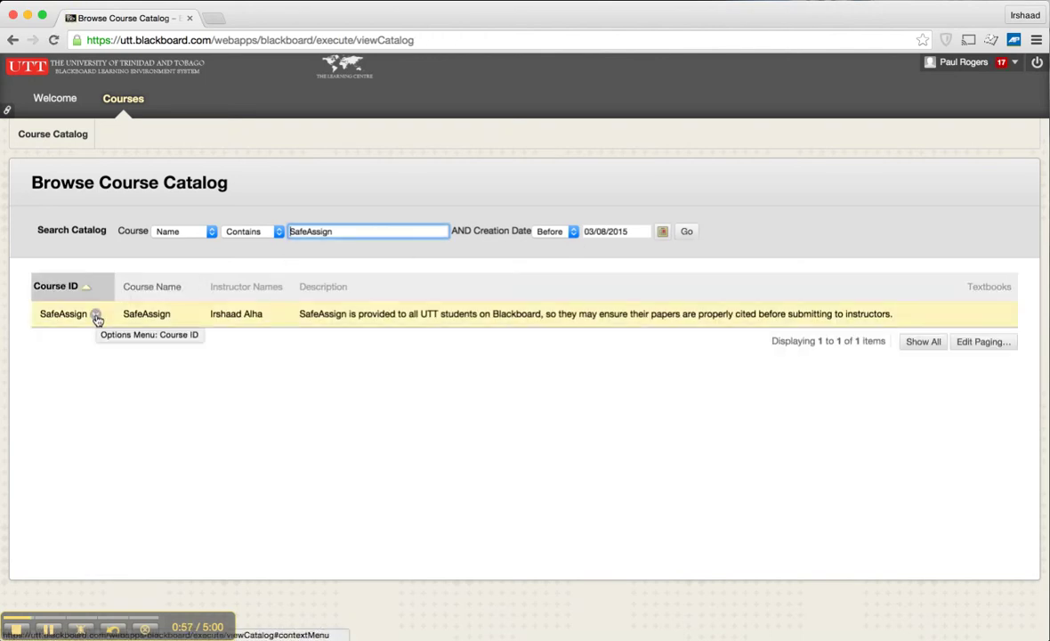
pyautogui.click(96, 317)
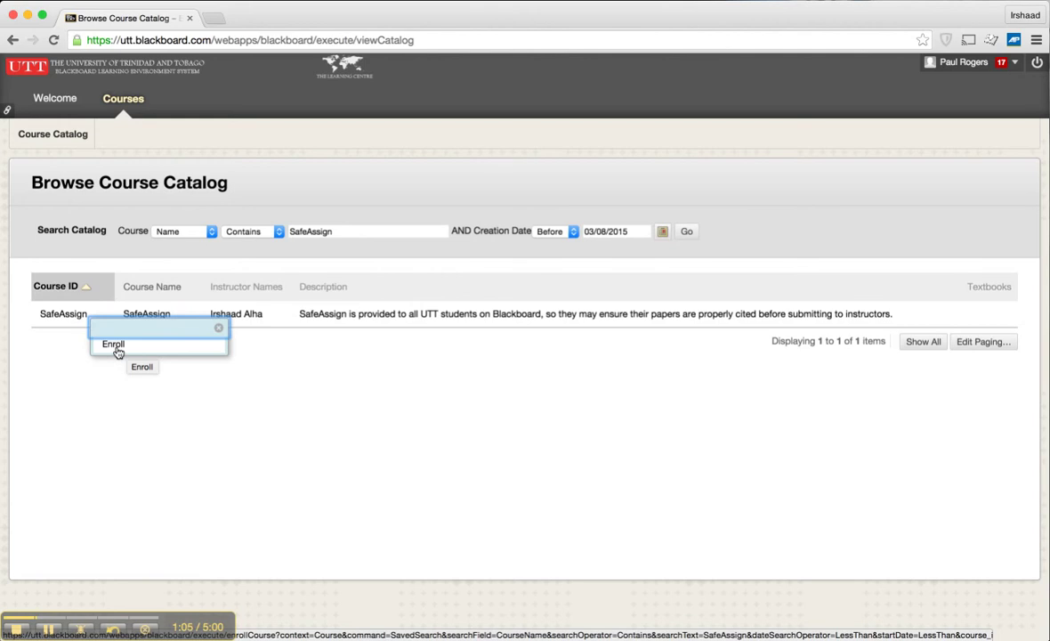
pyautogui.click(117, 349)
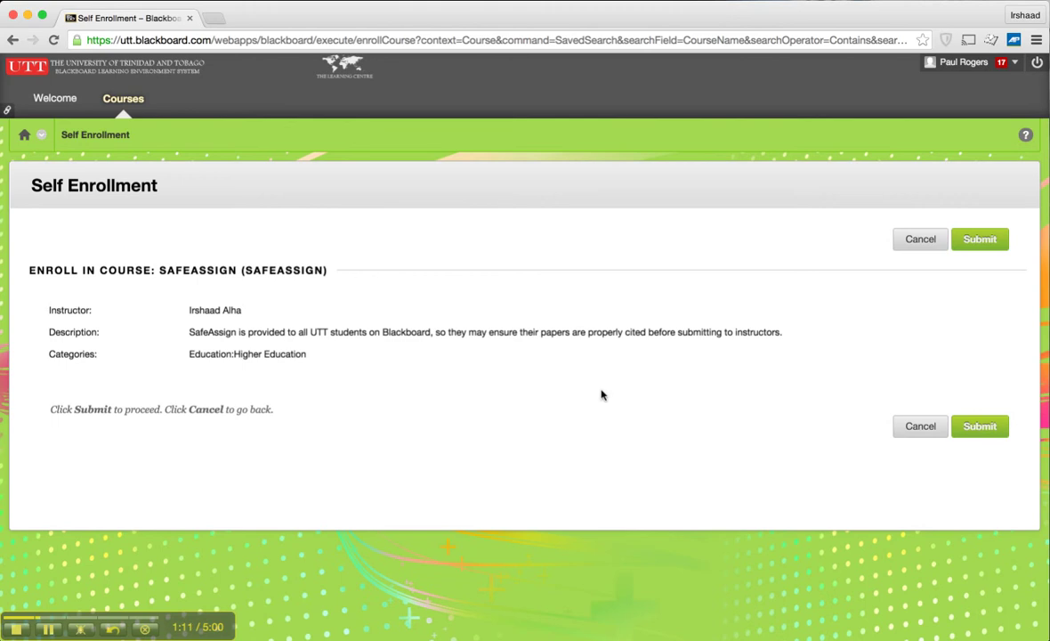
pyautogui.click(977, 427)
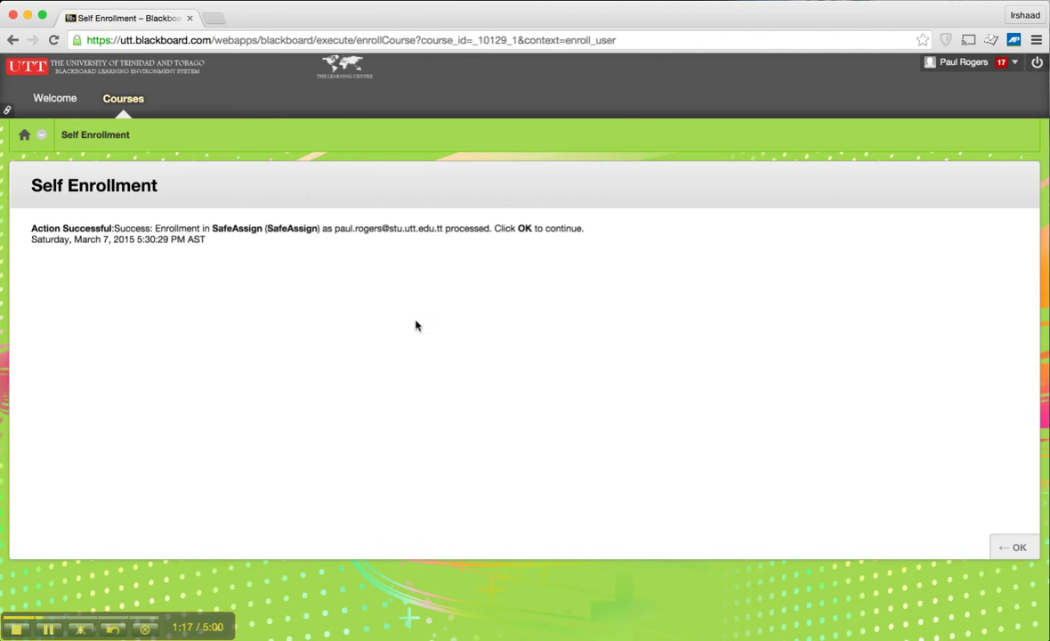
pyautogui.click(33, 228)
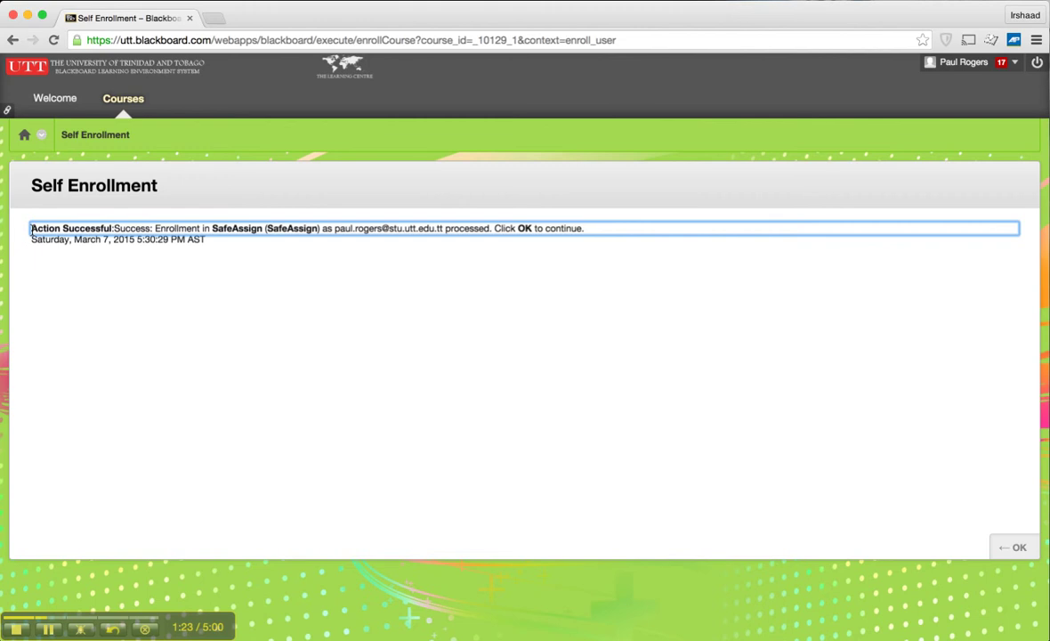
# Step: Open the SafeAssign course from the Welcome page and go to its Check Your Assignment upload page
pyautogui.click(59, 105)
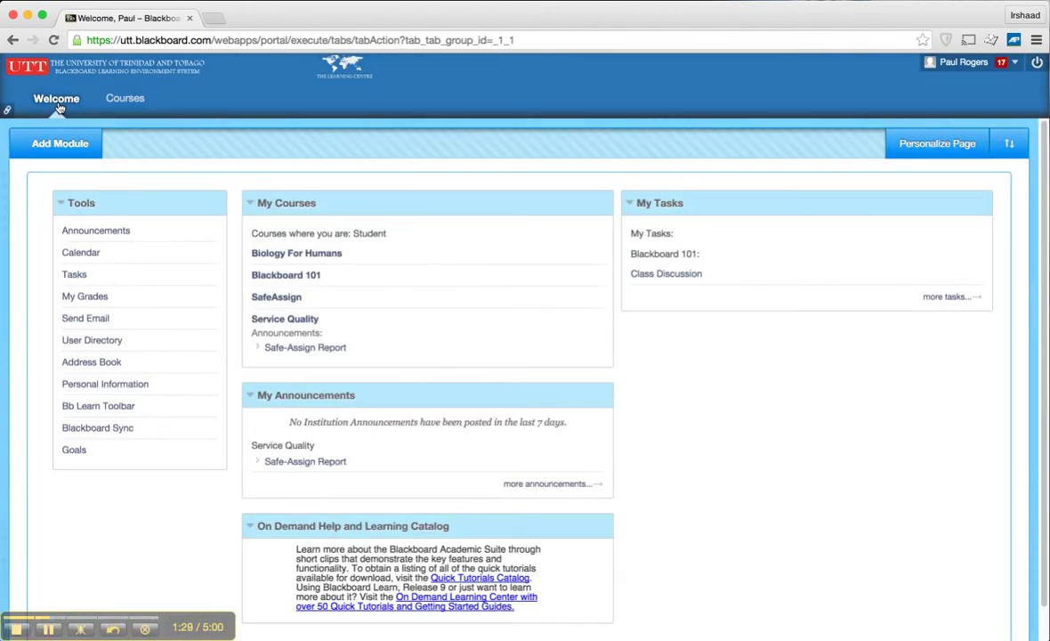
pyautogui.click(272, 301)
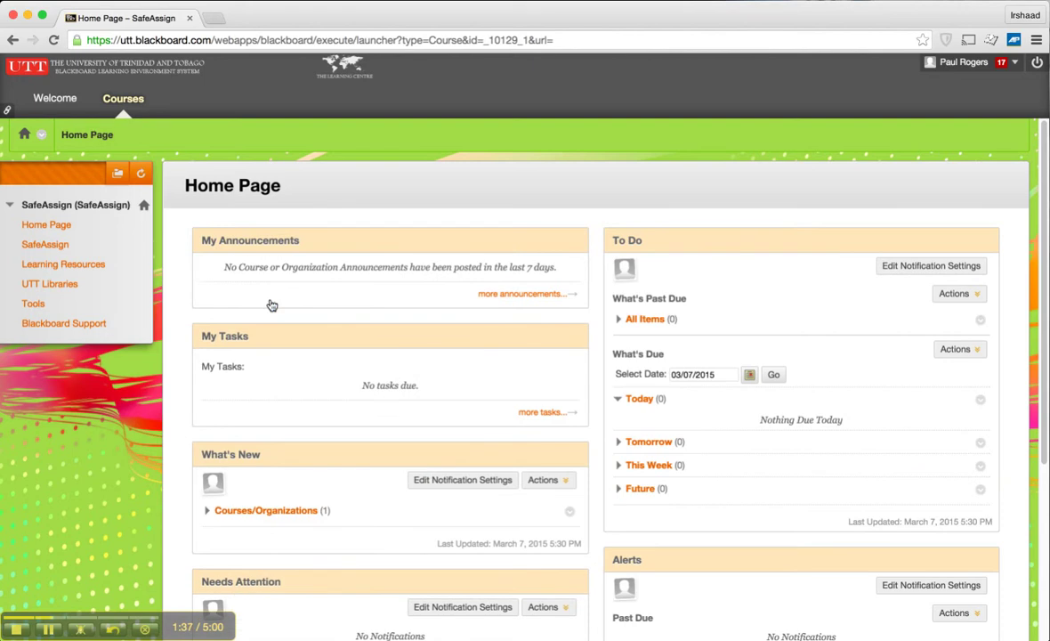
pyautogui.click(39, 249)
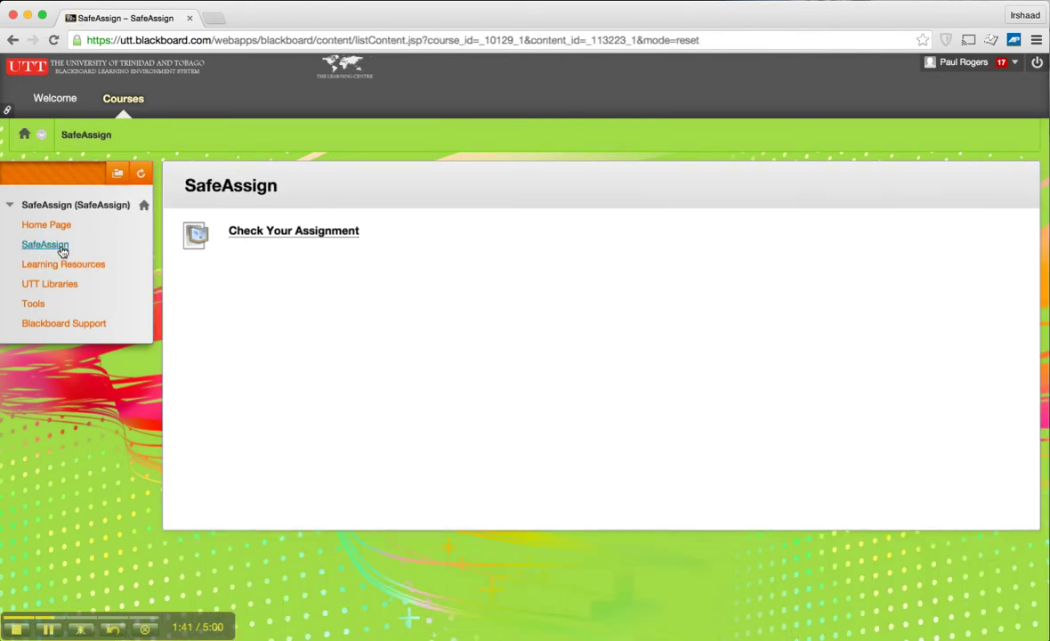
pyautogui.click(272, 233)
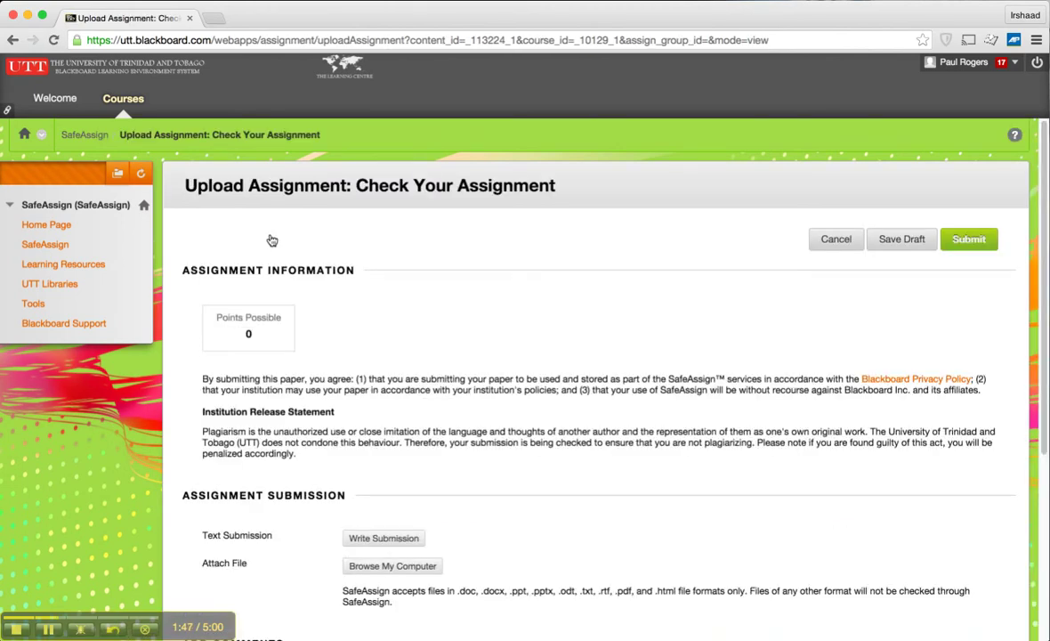
# Step: Attach the Word file Report from the computer's Desktop to the assignment submission
pyautogui.scroll(-2, 328, 251)
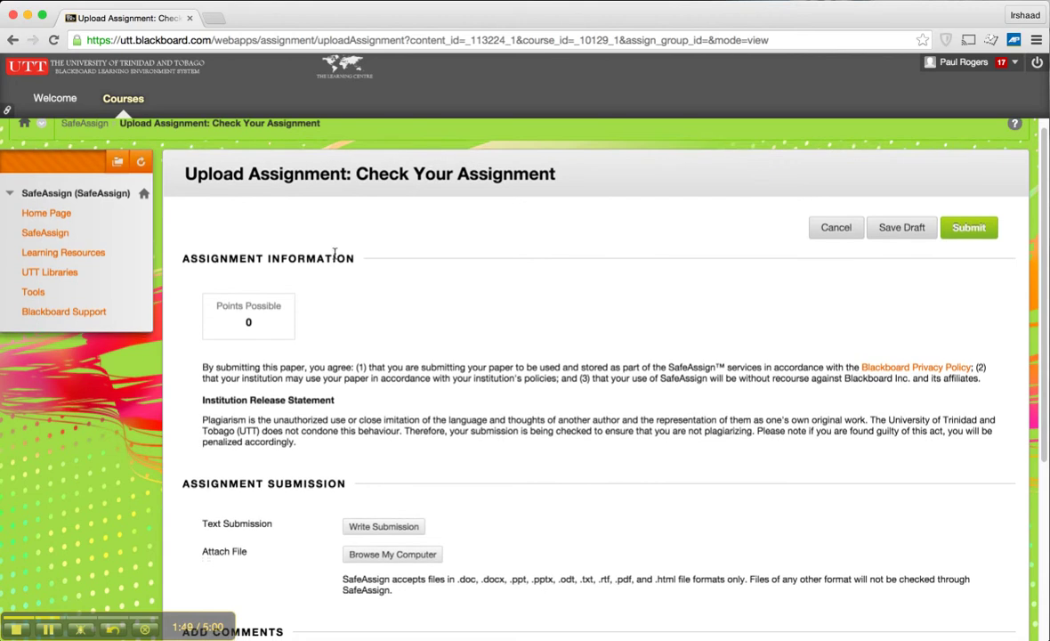
pyautogui.scroll(-1, 334, 258)
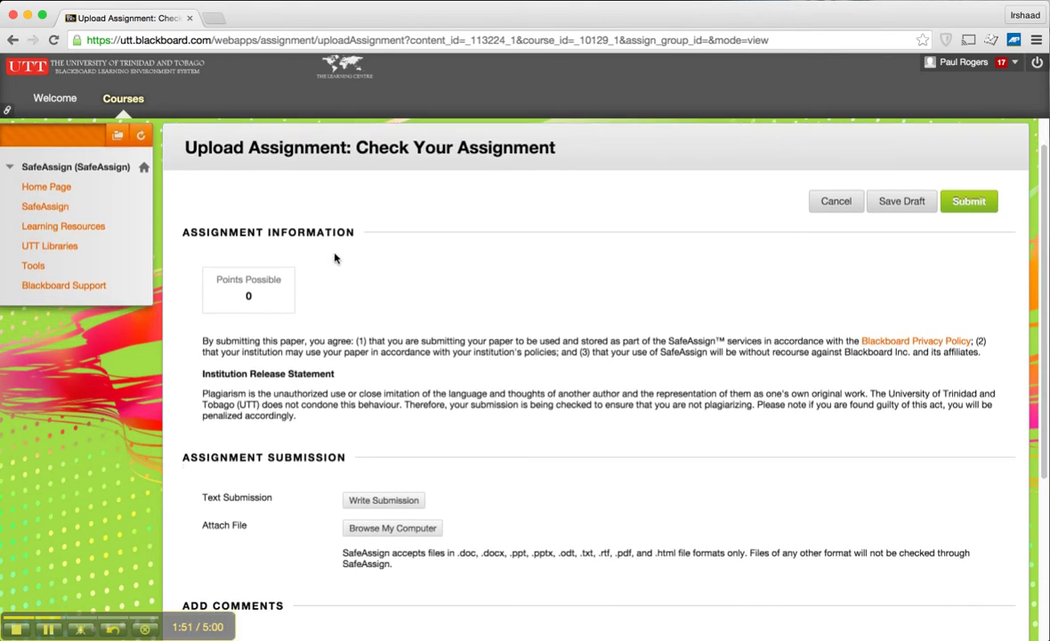
pyautogui.scroll(-2, 335, 258)
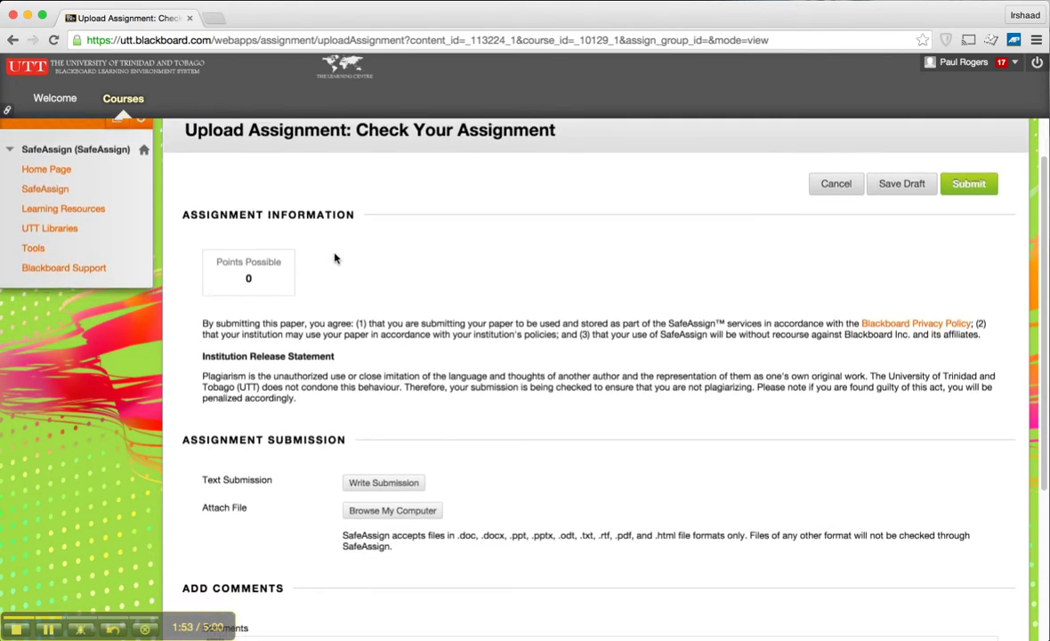
pyautogui.scroll(-1, 334, 258)
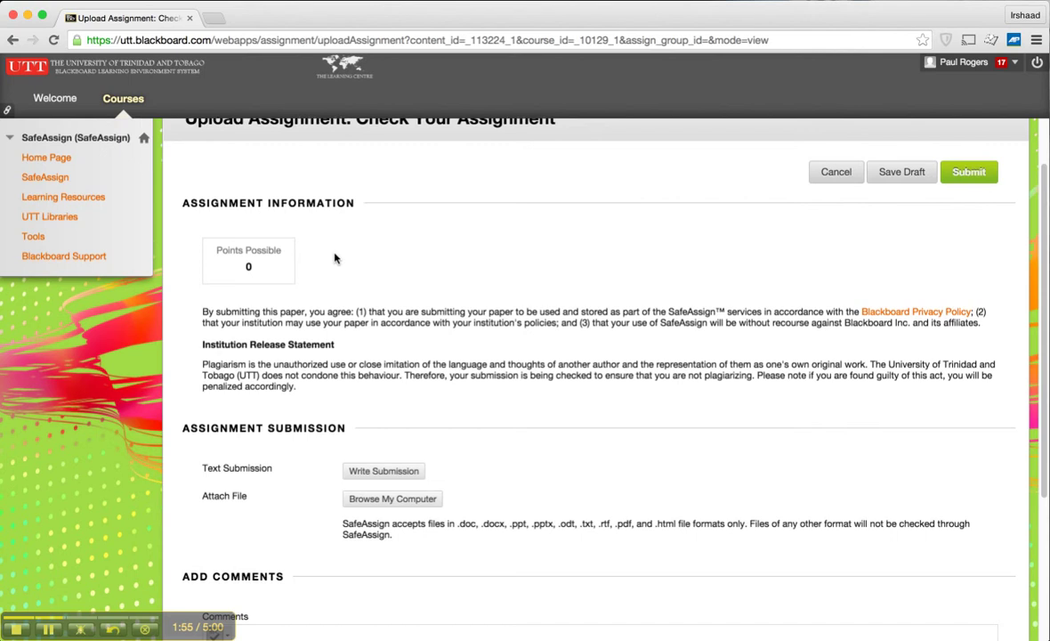
pyautogui.scroll(-5, 334, 258)
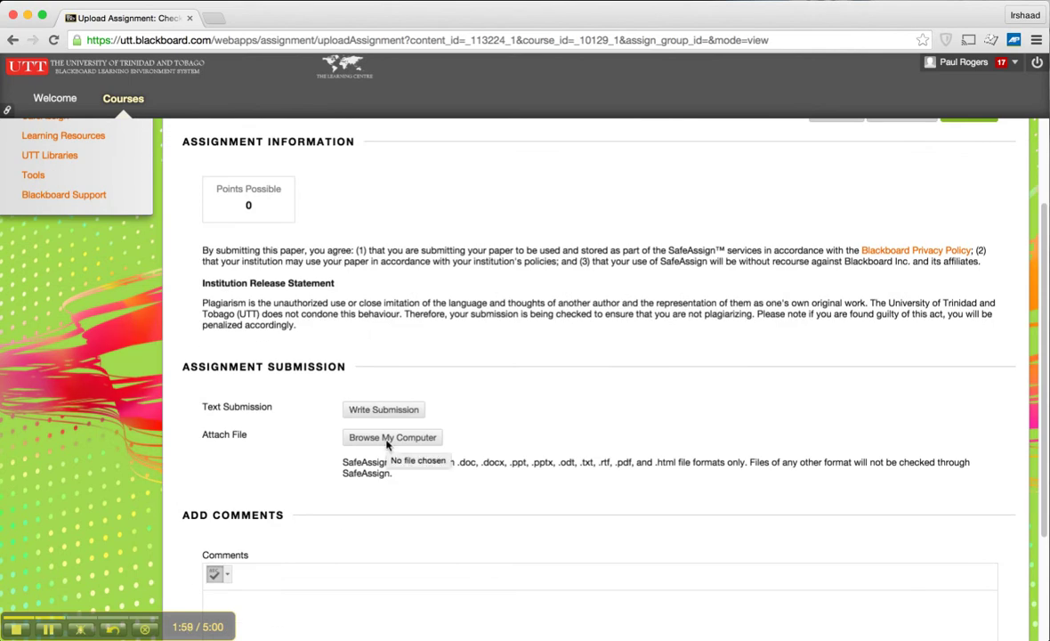
pyautogui.click(387, 438)
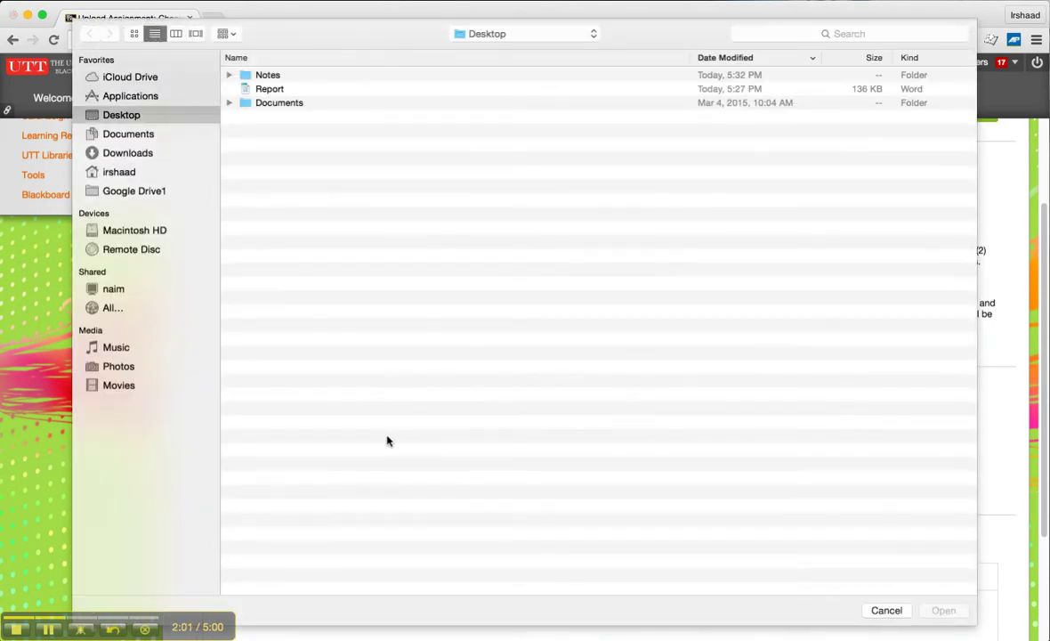
pyautogui.click(263, 92)
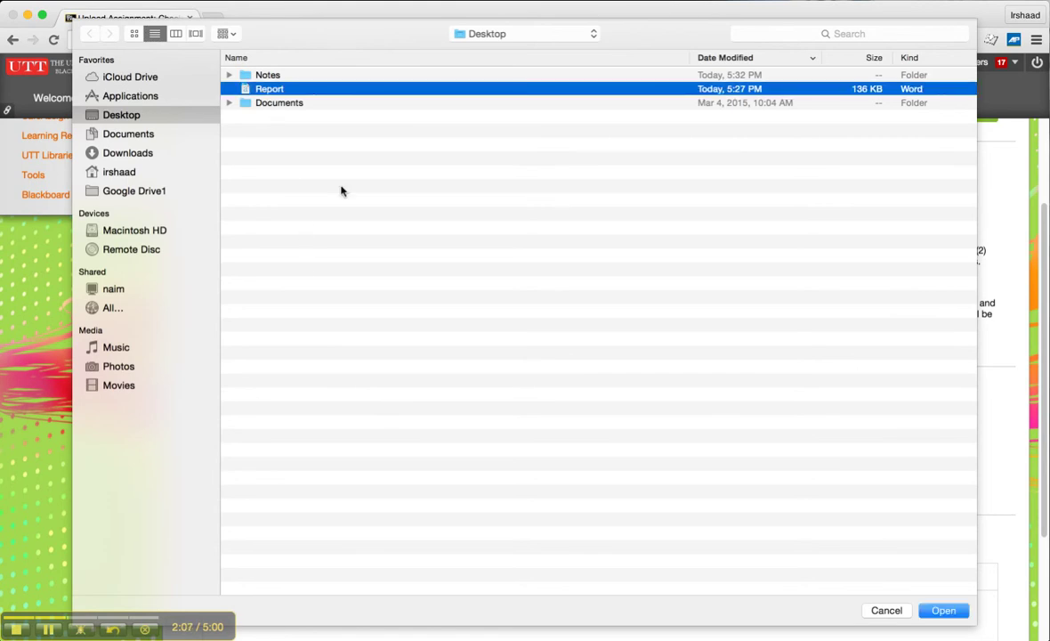
pyautogui.click(942, 611)
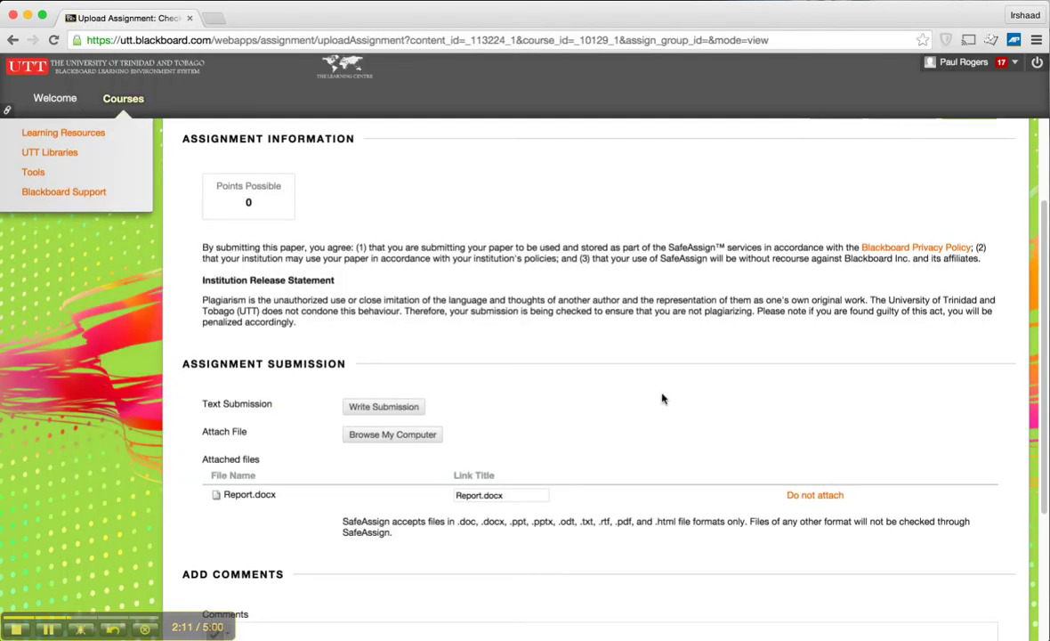
# Step: Add the comment "Your comments go here." and submit the assignment
pyautogui.scroll(-5, 663, 398)
pyautogui.scroll(-1, 660, 397)
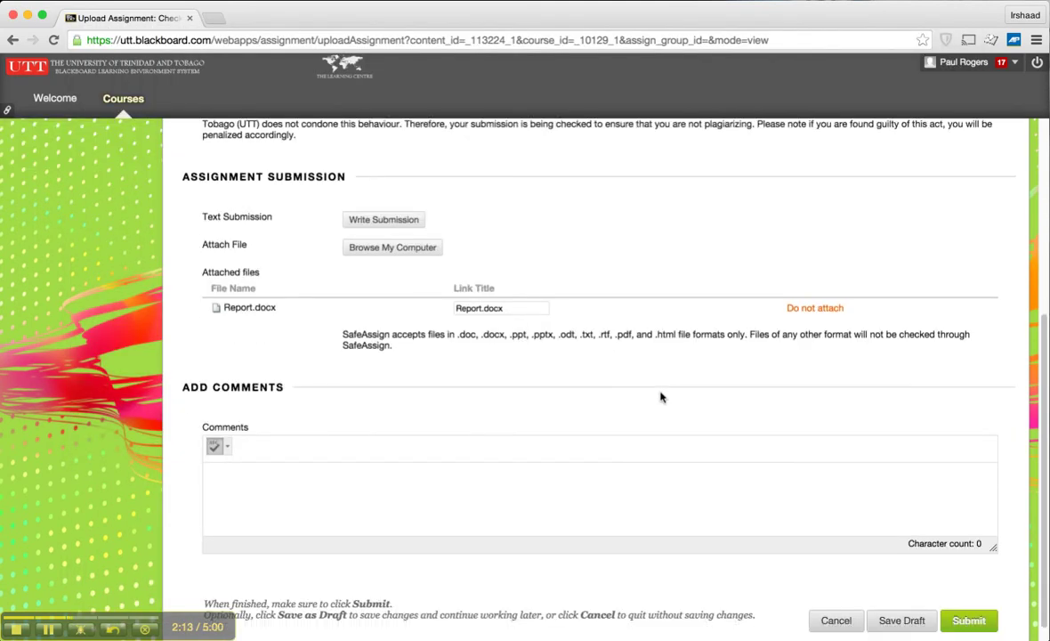
pyautogui.click(499, 474)
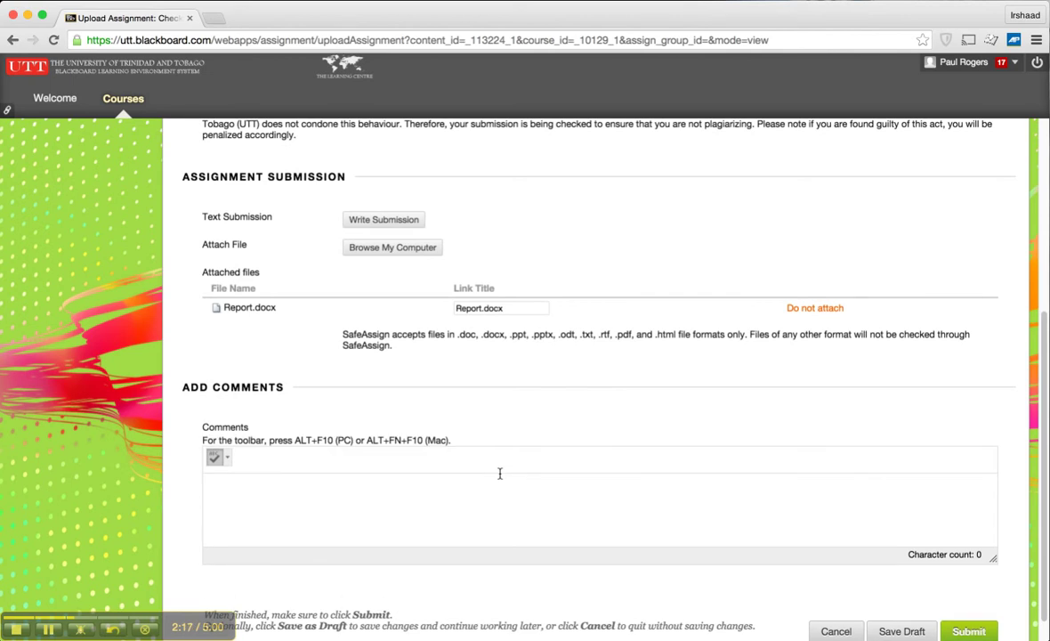
pyautogui.write('Your comments go')
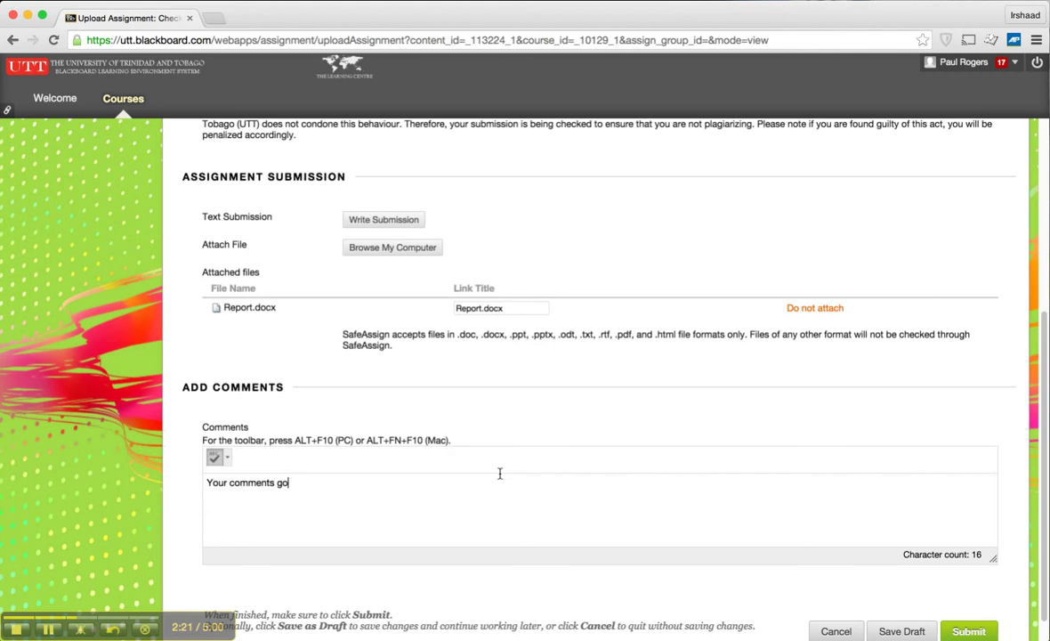
pyautogui.write(' here.')
pyautogui.scroll(-1, 584, 485)
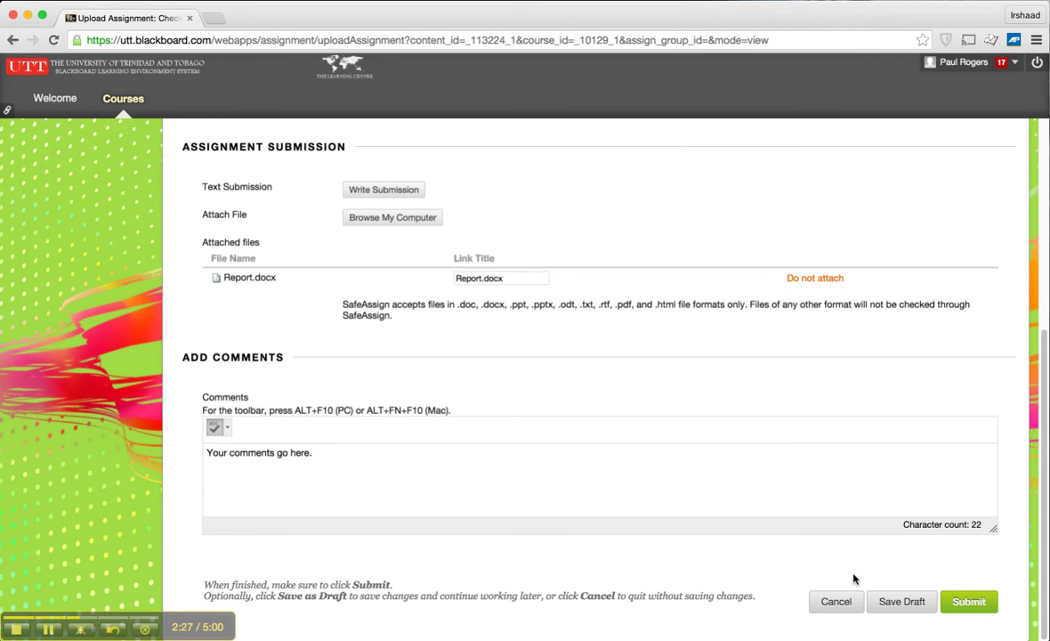
pyautogui.click(967, 602)
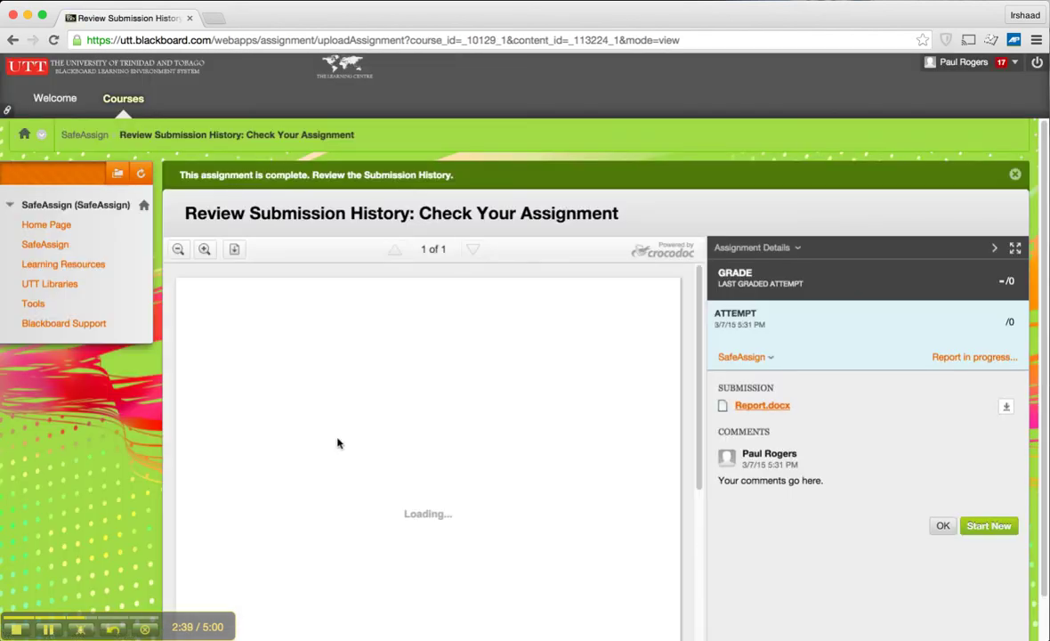
# Step: Look through the submitted document's preview and check the SafeAssign report status for Report.docx
pyautogui.scroll(-2, 378, 425)
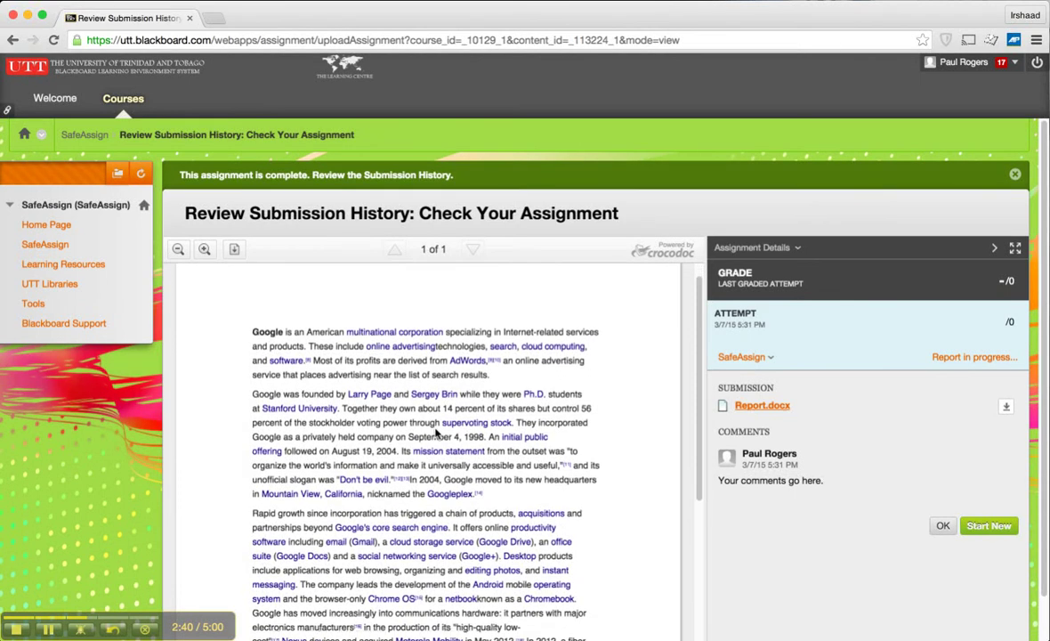
pyautogui.scroll(-2, 436, 430)
pyautogui.scroll(-3, 737, 400)
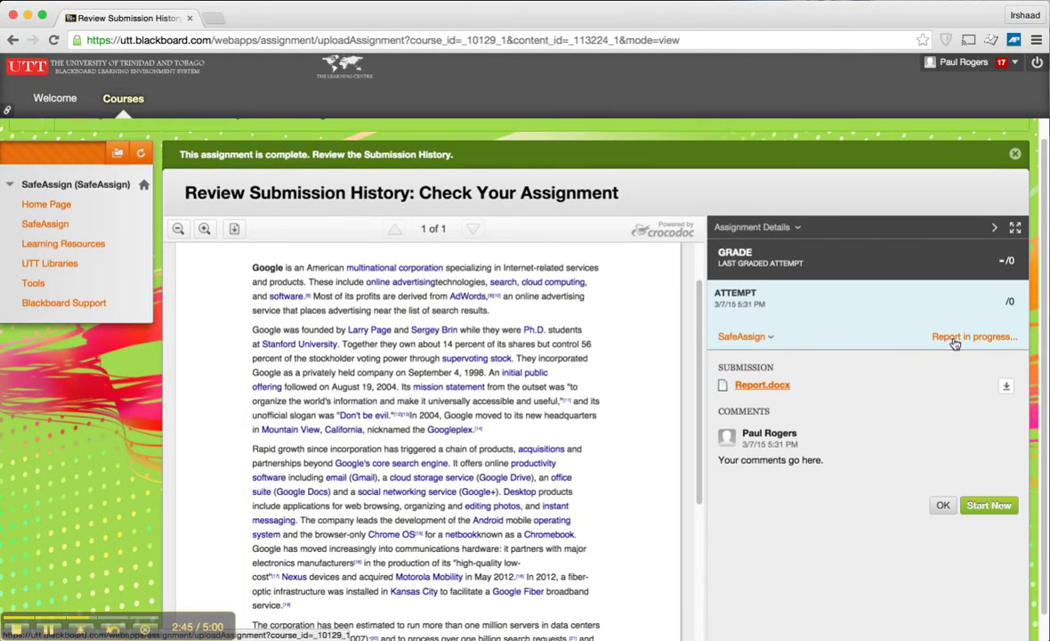
pyautogui.click(913, 343)
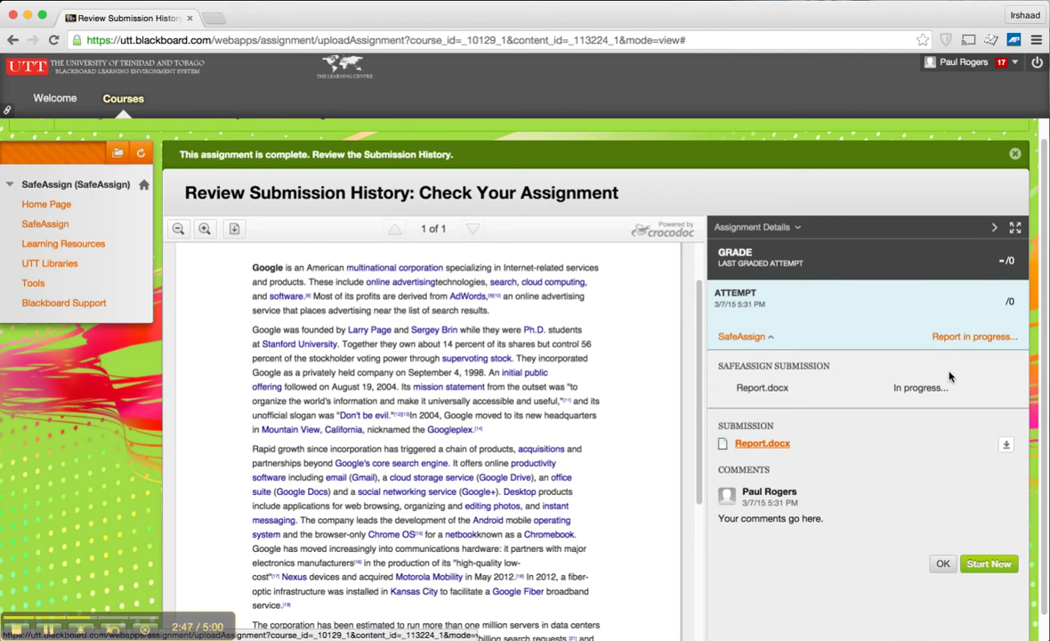
pyautogui.moveTo(949, 388); pyautogui.dragTo(820, 389)
pyautogui.click(821, 389)
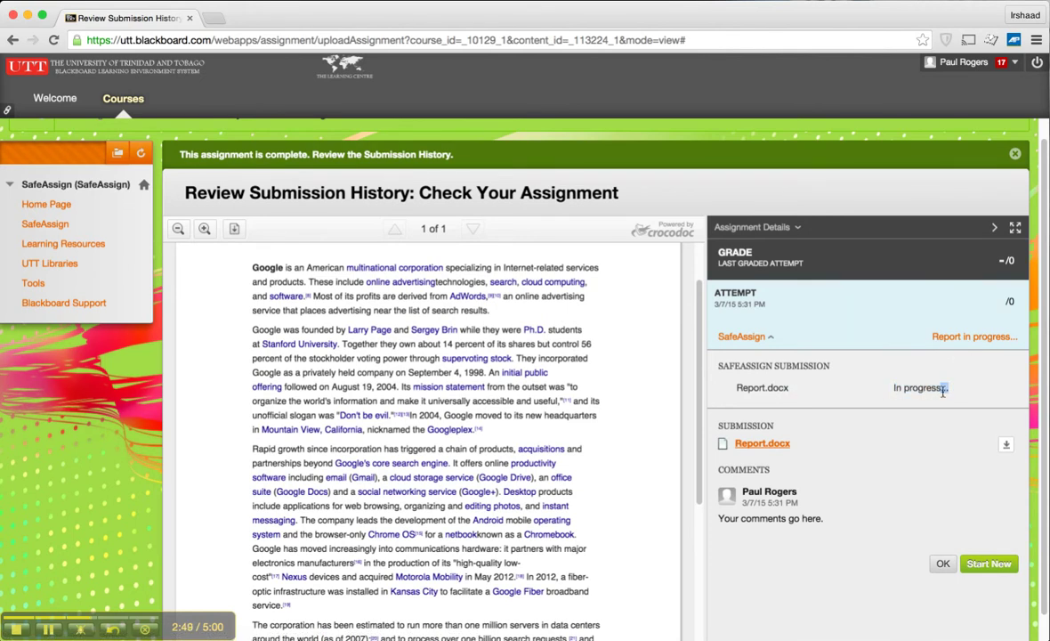
pyautogui.moveTo(955, 397)
pyautogui.mouseDown()
pyautogui.moveTo(800, 389)
pyautogui.moveTo(945, 389)
pyautogui.mouseUp()
# Step: Expand the attempt's SafeAssign results, open the originality report for Report.docx and read through its highlighted text
pyautogui.click(52, 629)
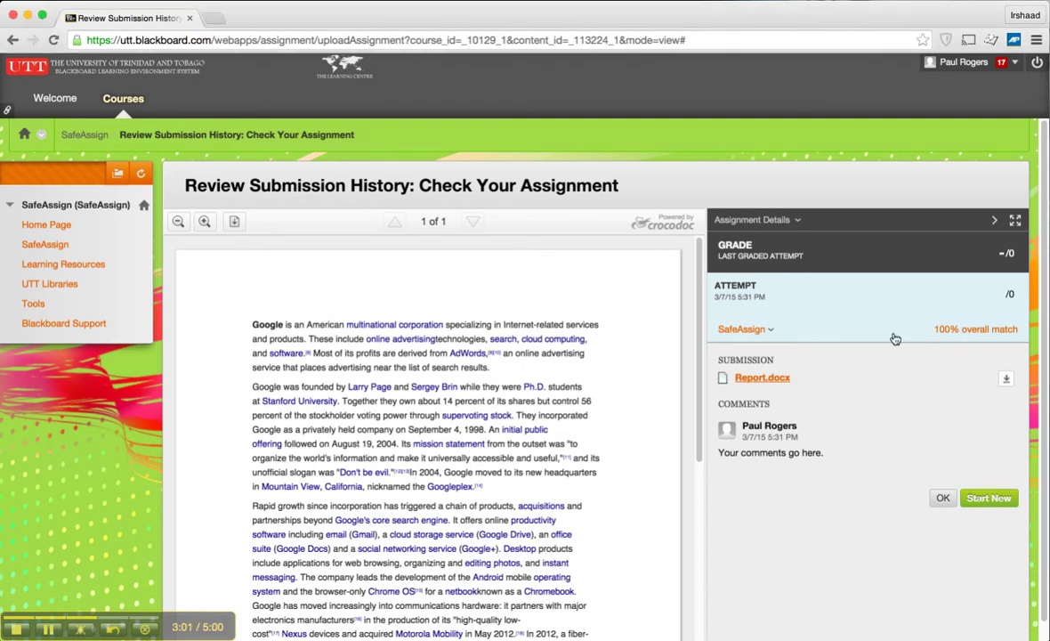
pyautogui.click(947, 332)
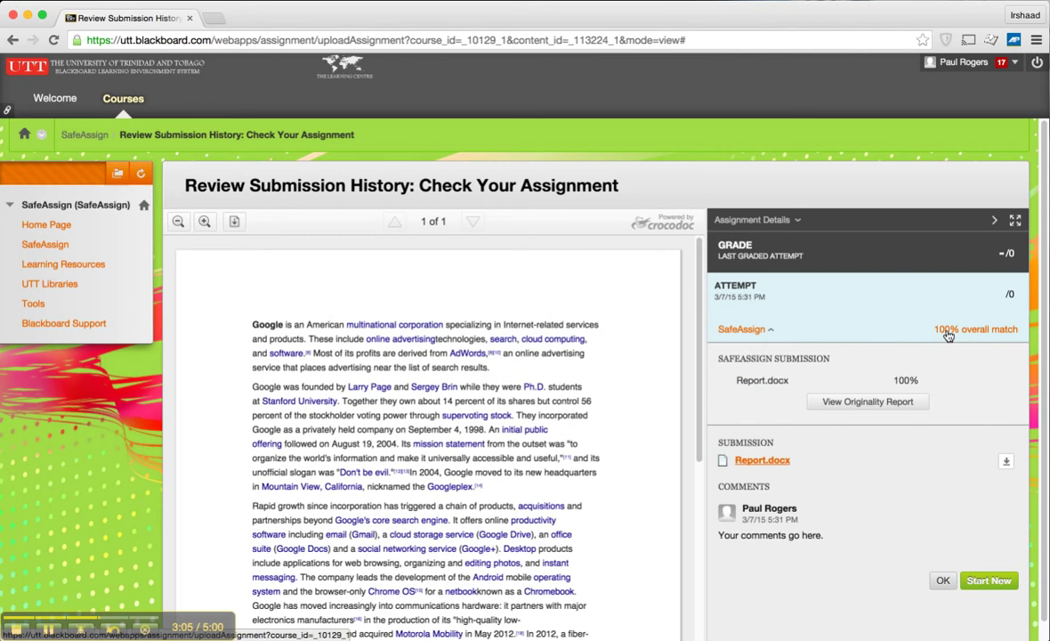
pyautogui.click(899, 402)
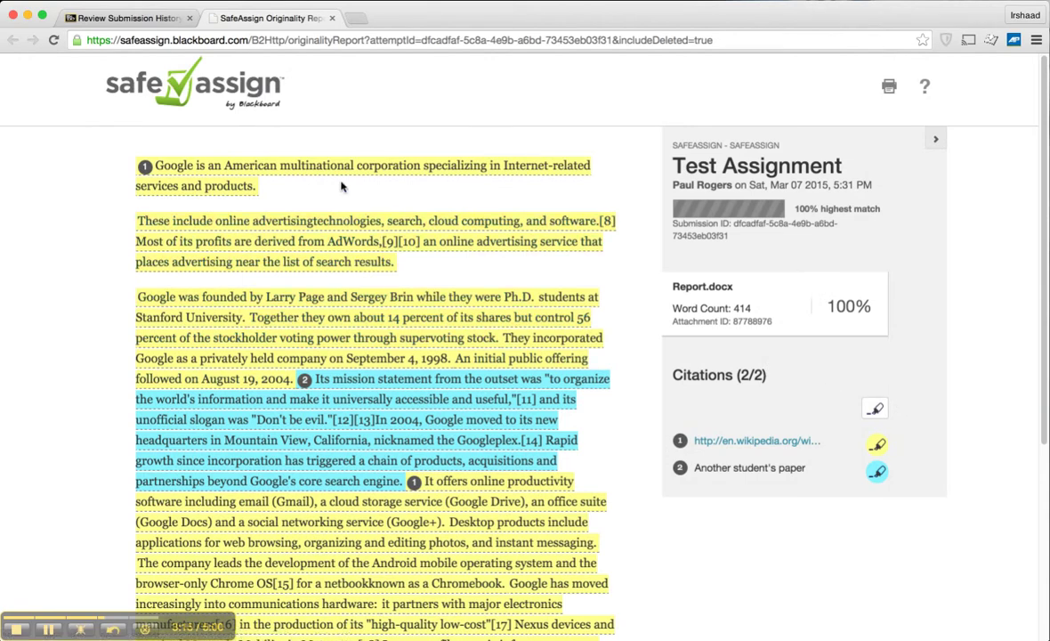
pyautogui.scroll(-5, 351, 194)
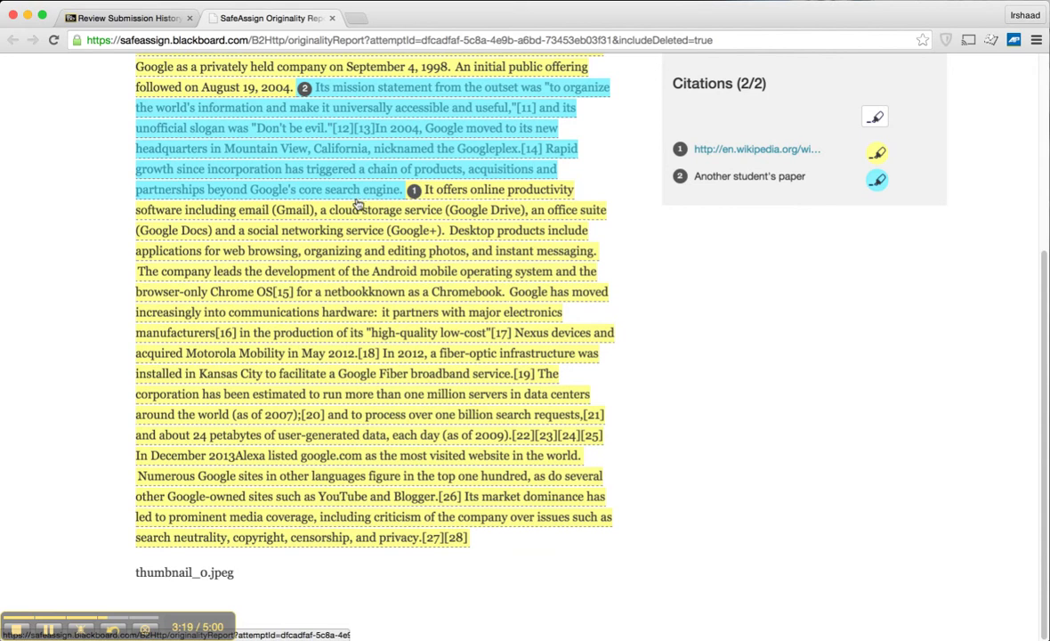
pyautogui.scroll(5, 355, 198)
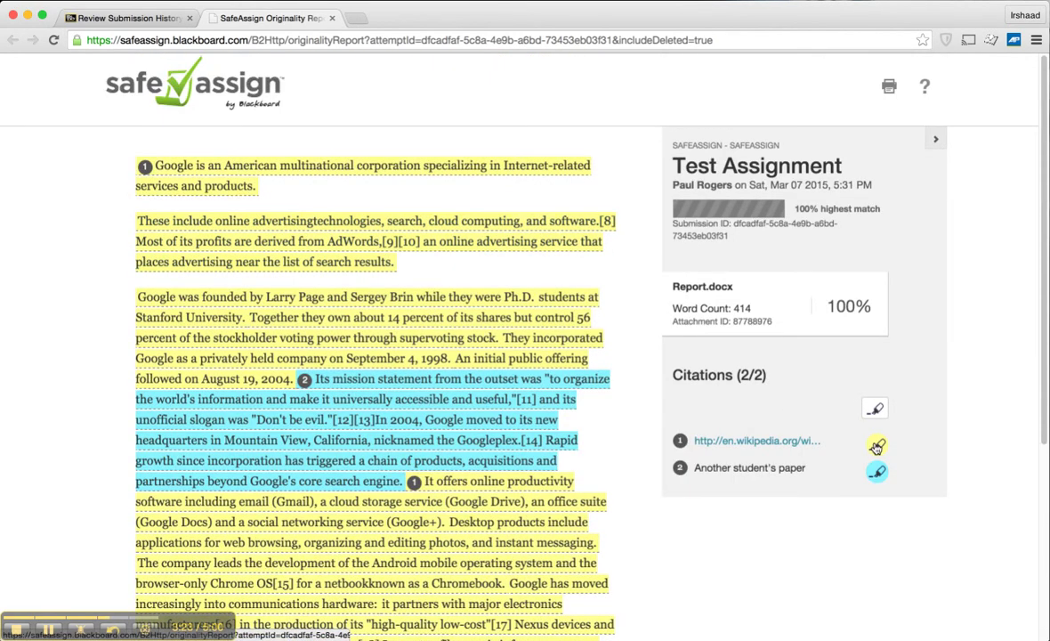
# Step: Switch the report's highlighting off and back on for the Wikipedia citation, and likewise for the citation from another student's paper
pyautogui.click(877, 446)
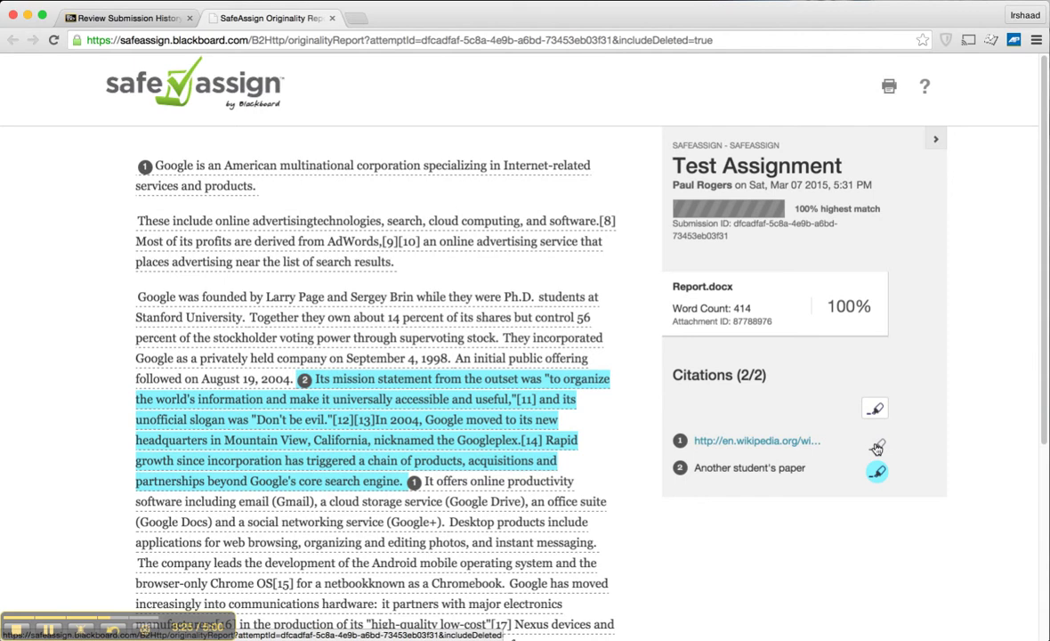
pyautogui.click(877, 447)
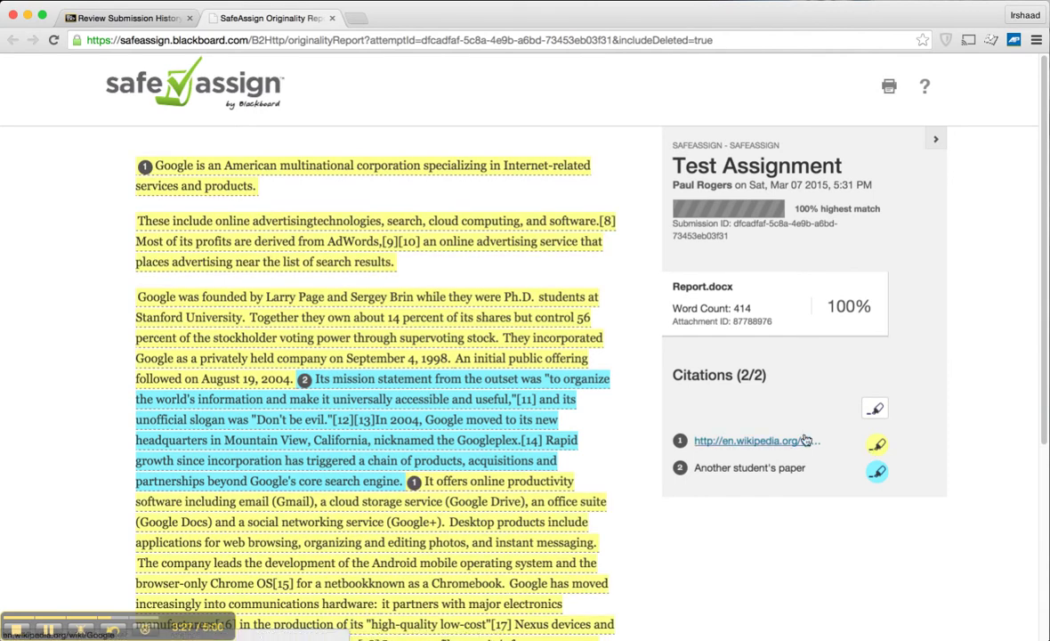
pyautogui.click(876, 476)
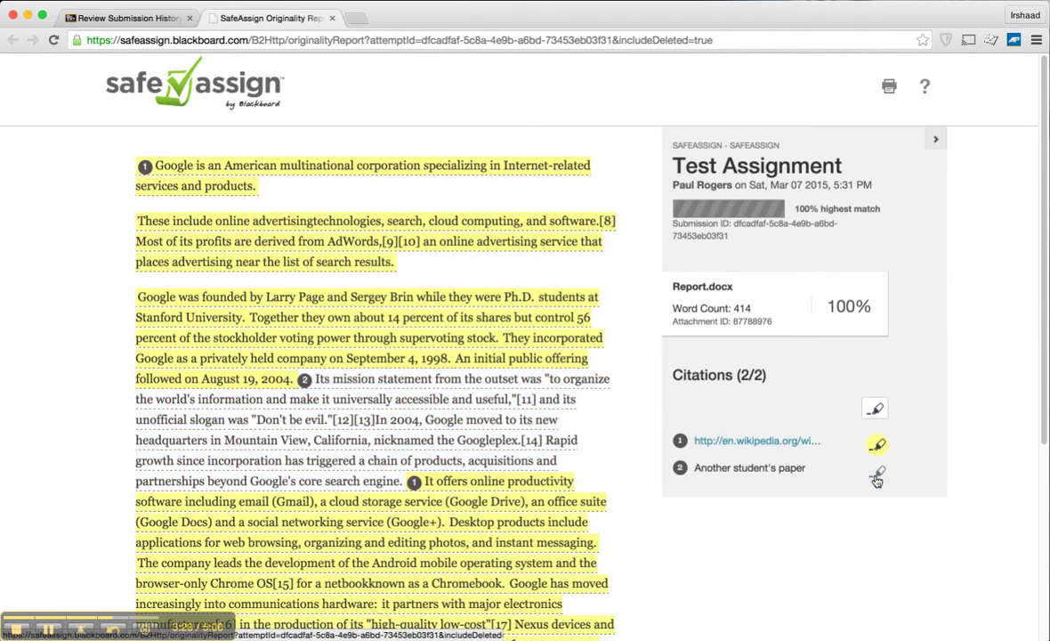
pyautogui.click(876, 476)
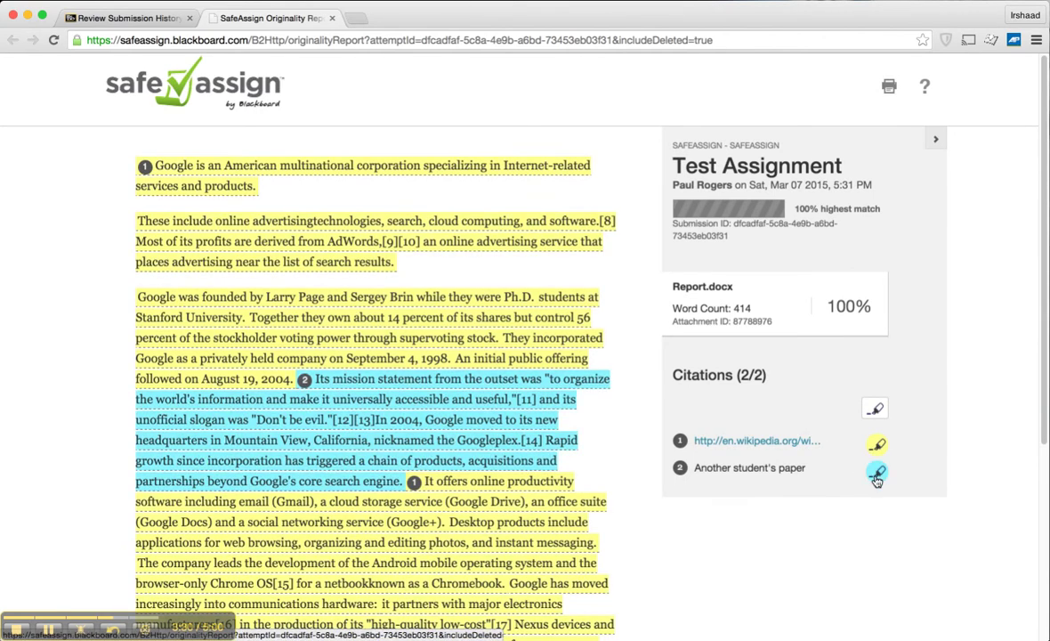
# Step: Inspect the cited Wikipedia source page, and close both it and the originality report
pyautogui.click(756, 441)
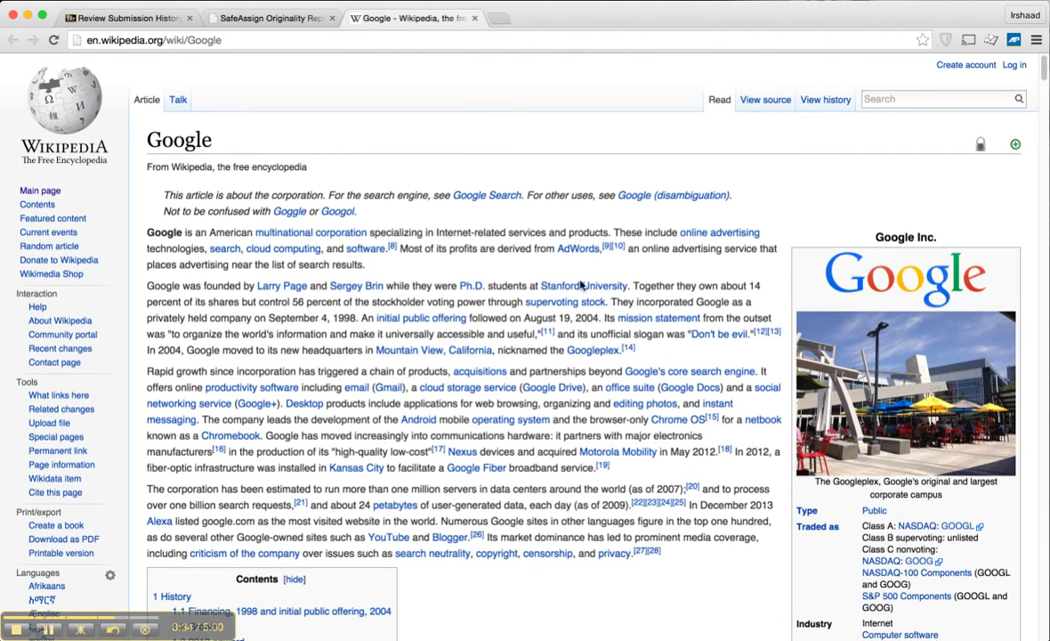
pyautogui.click(475, 18)
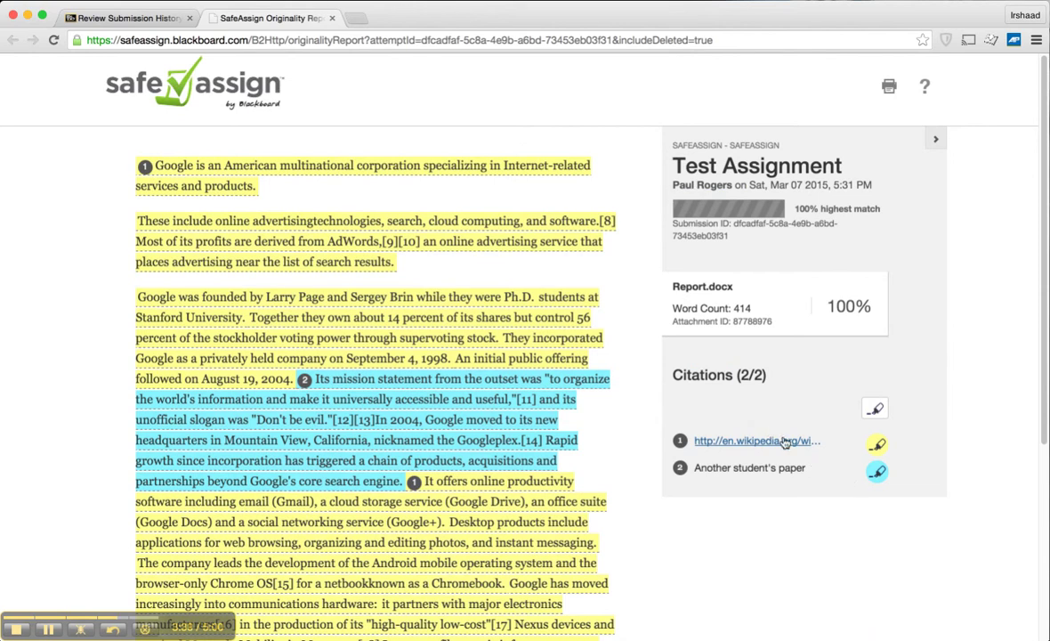
pyautogui.moveTo(796, 210); pyautogui.dragTo(880, 210)
pyautogui.click(796, 209)
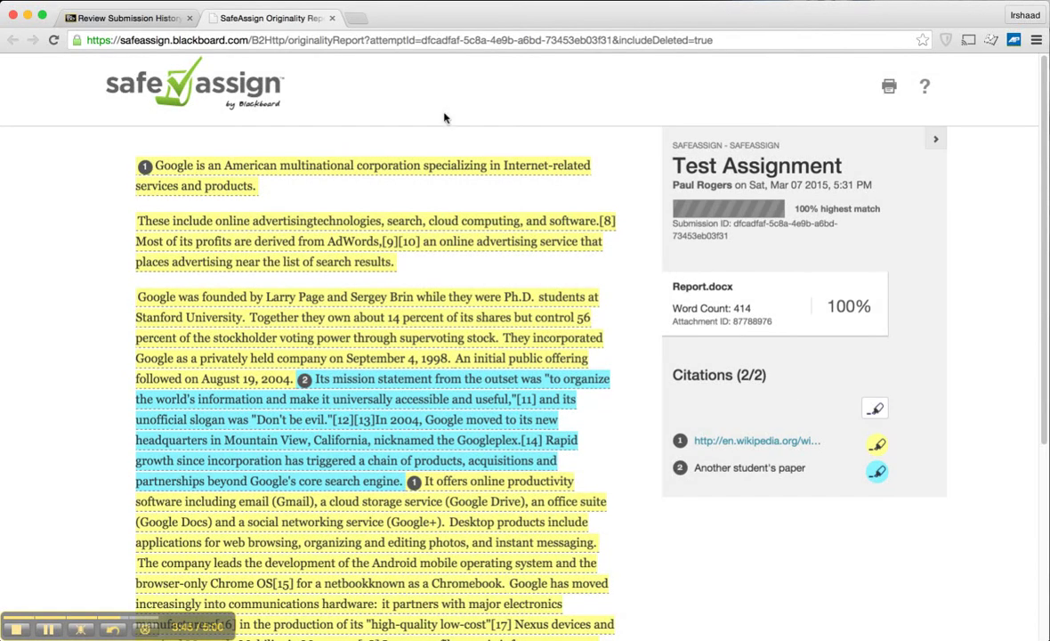
pyautogui.click(332, 18)
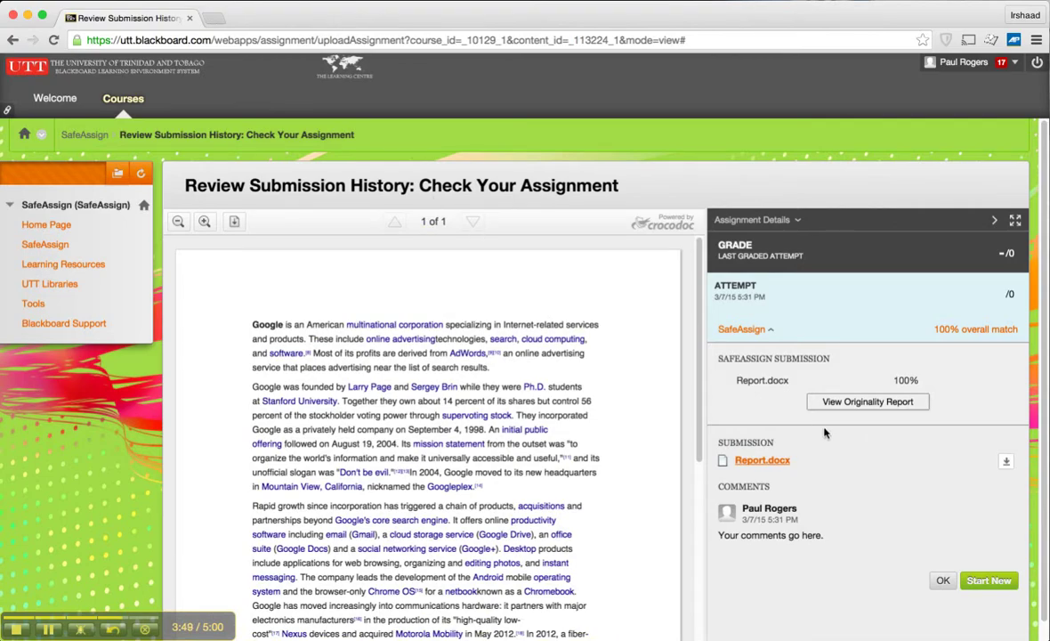
pyautogui.scroll(-1, 826, 434)
pyautogui.scroll(-1, 826, 434)
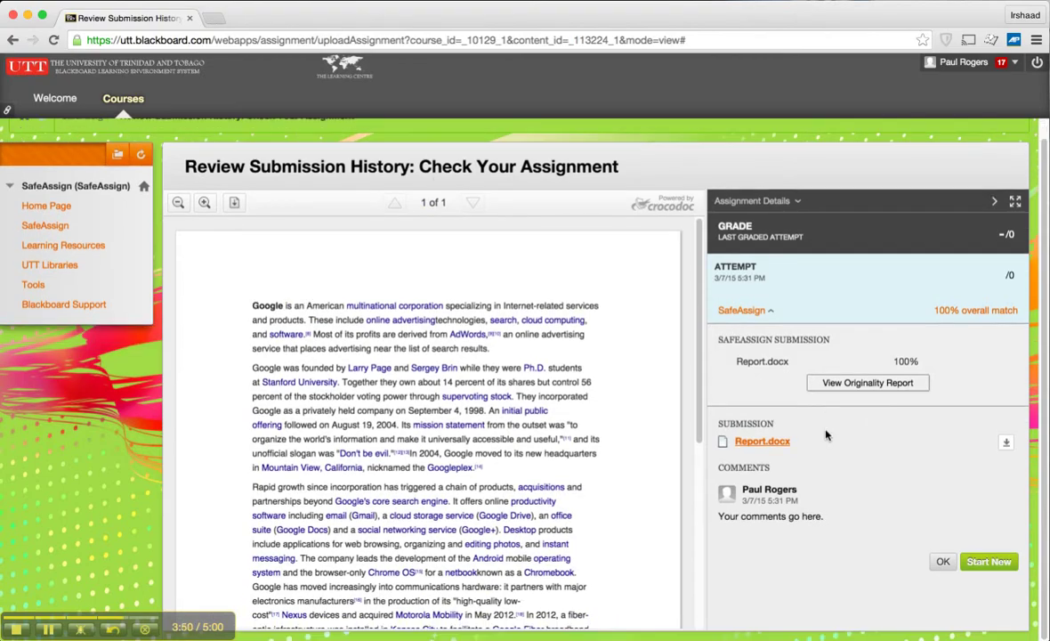
pyautogui.click(988, 562)
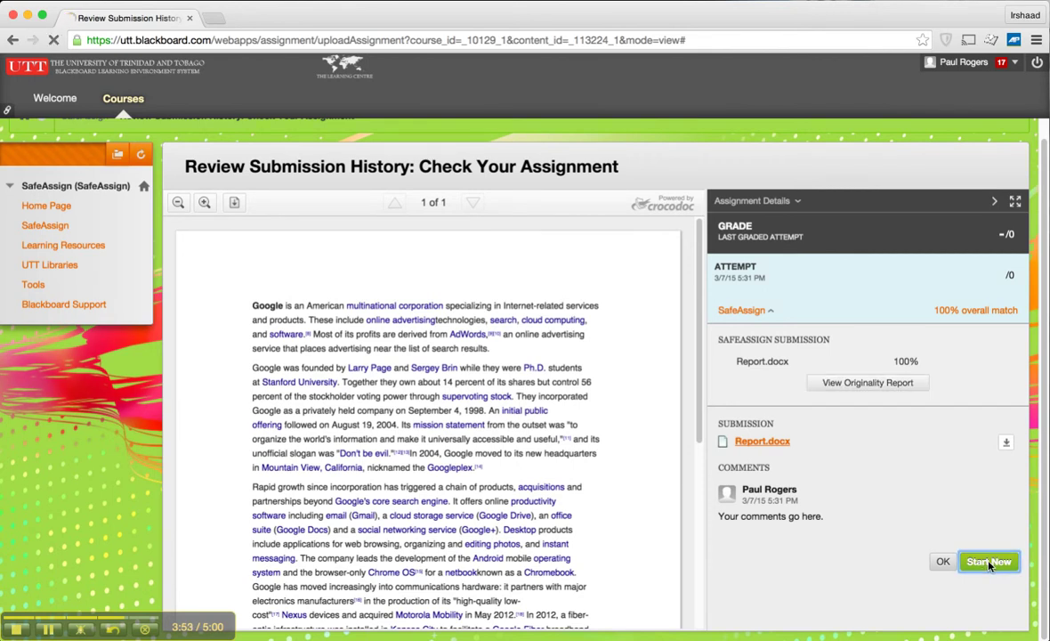
pyautogui.scroll(-2, 775, 517)
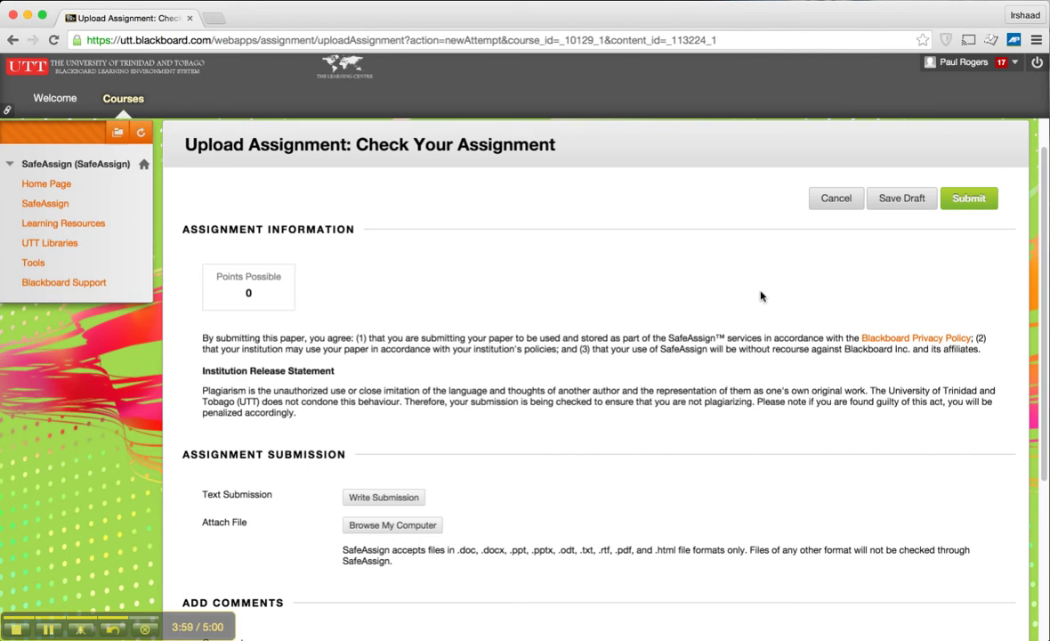
pyautogui.click(826, 203)
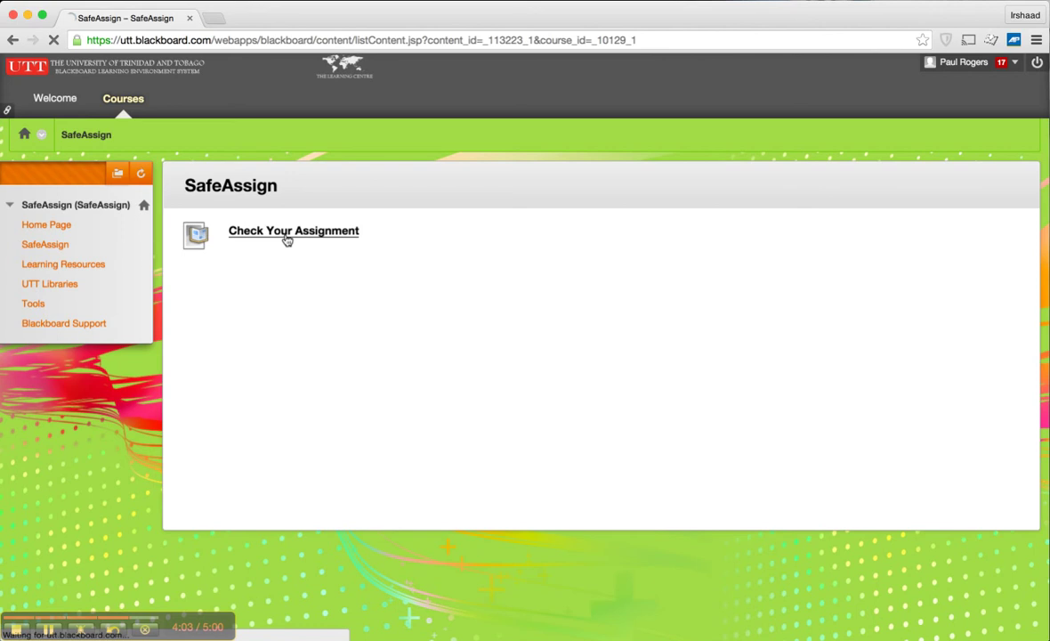
# Step: Review the submitted document in the Check Your Assignment submission history and log out of Blackboard
pyautogui.click(290, 233)
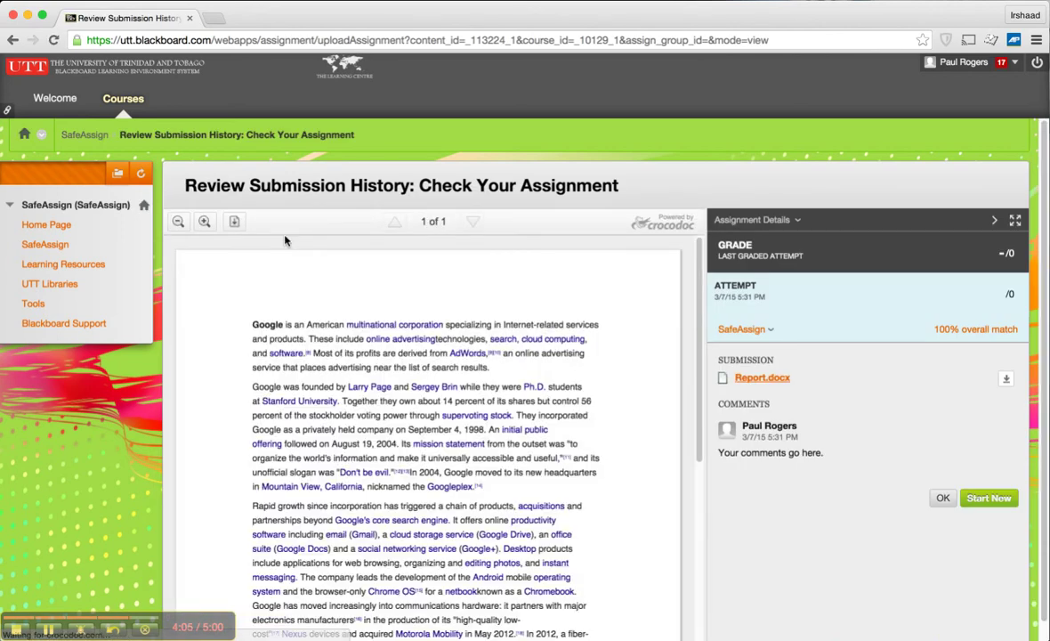
pyautogui.scroll(-1, 934, 451)
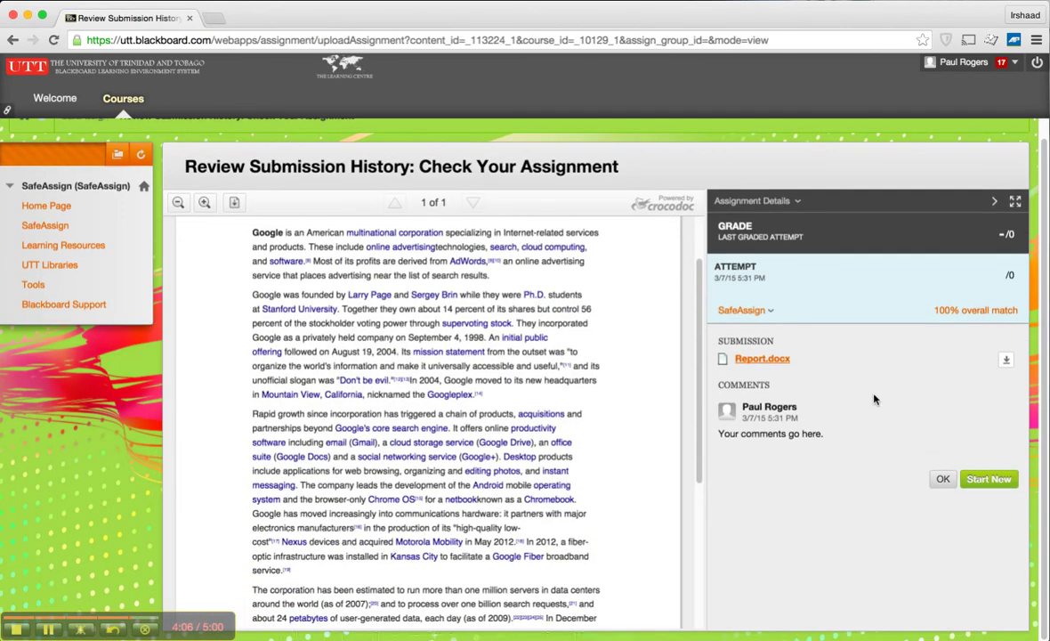
pyautogui.scroll(-1, 607, 393)
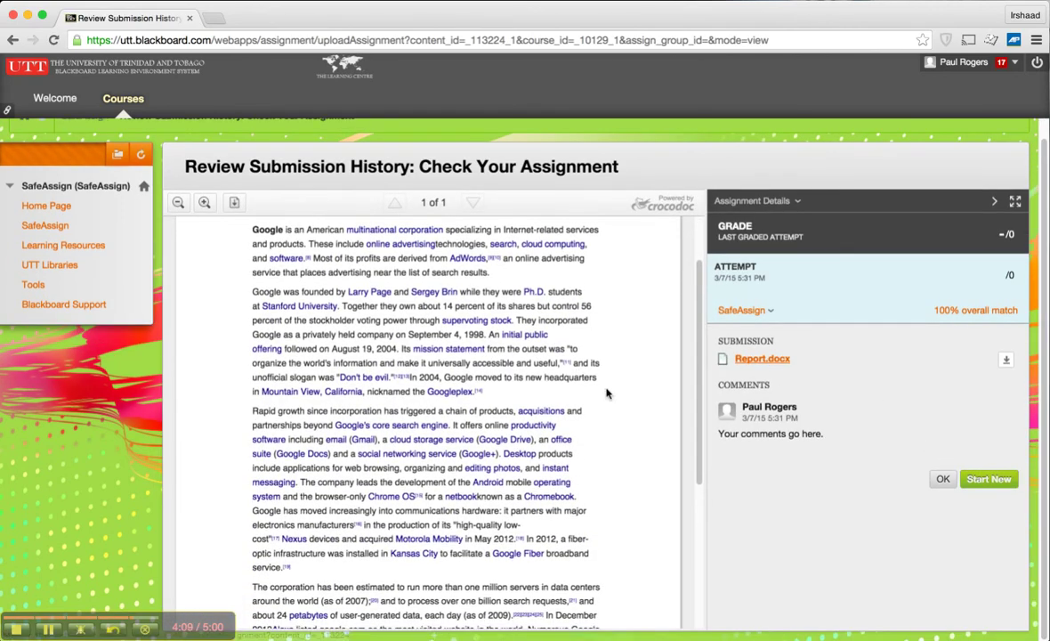
pyautogui.scroll(-3, 607, 394)
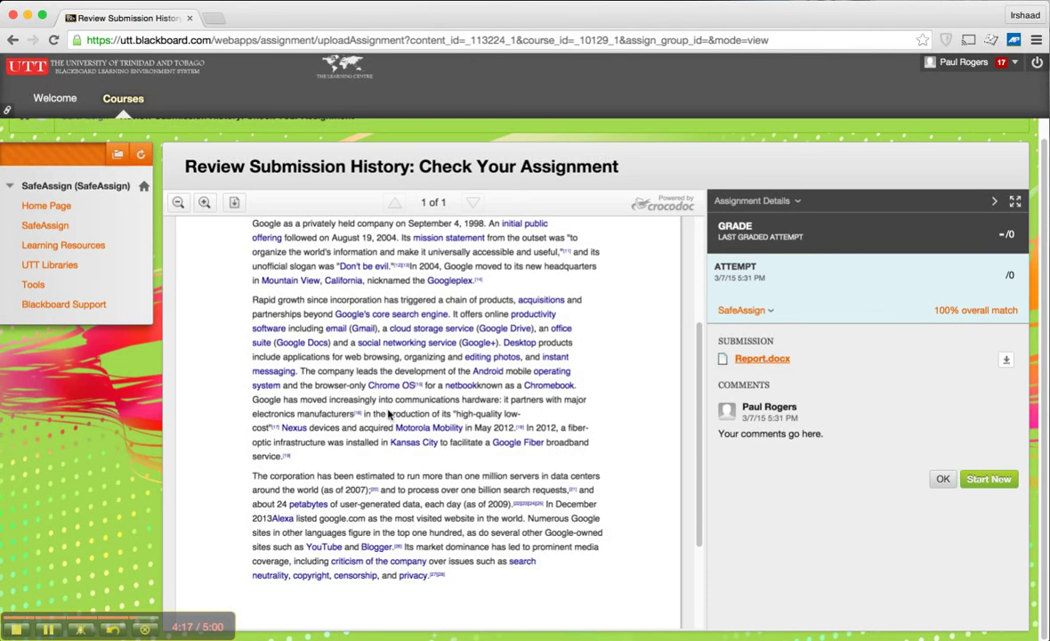
pyautogui.click(1036, 69)
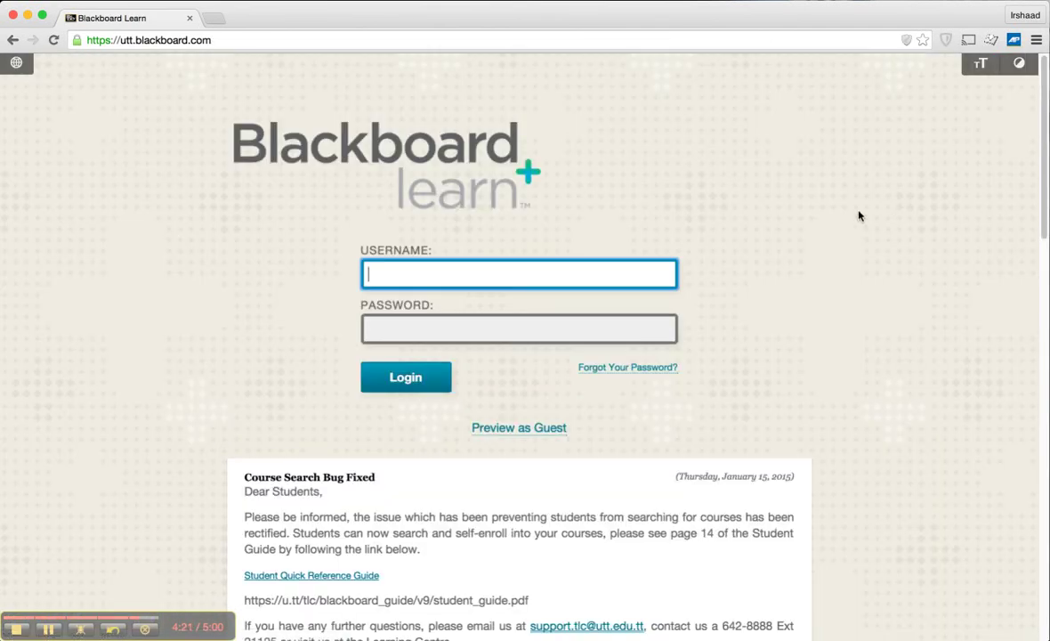